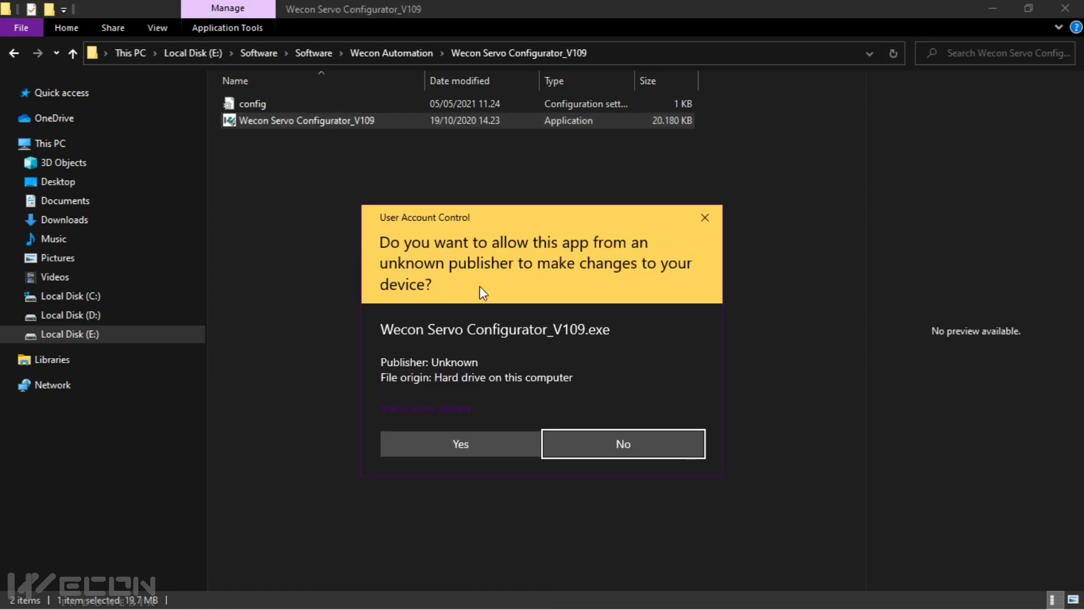
# Allow Wecon Servo Configurator_V109 to make changes to the device and maximize its window
pyautogui.click(472, 439)
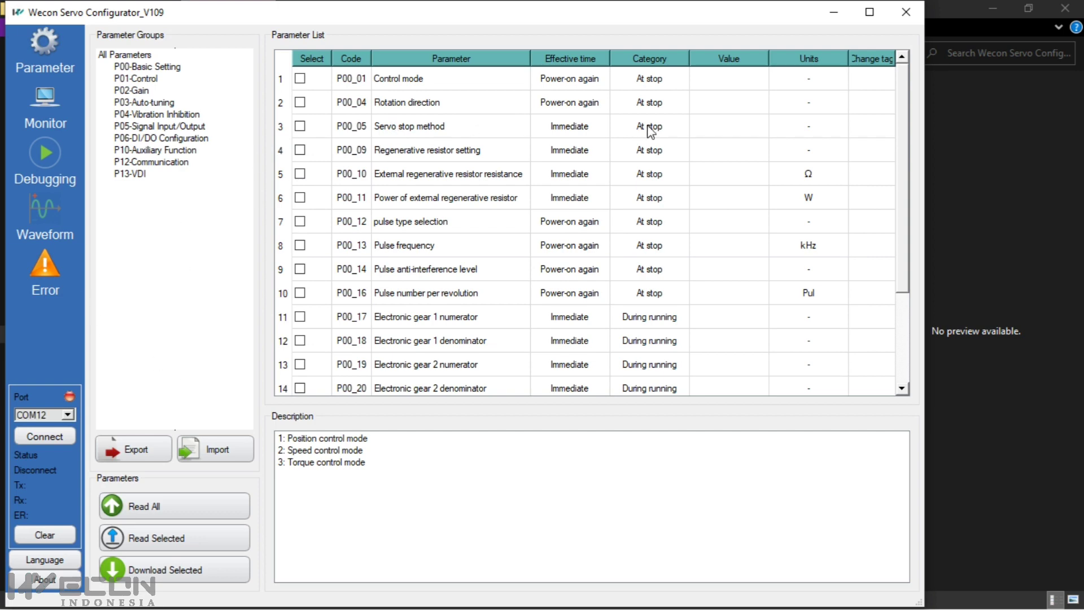
pyautogui.click(869, 12)
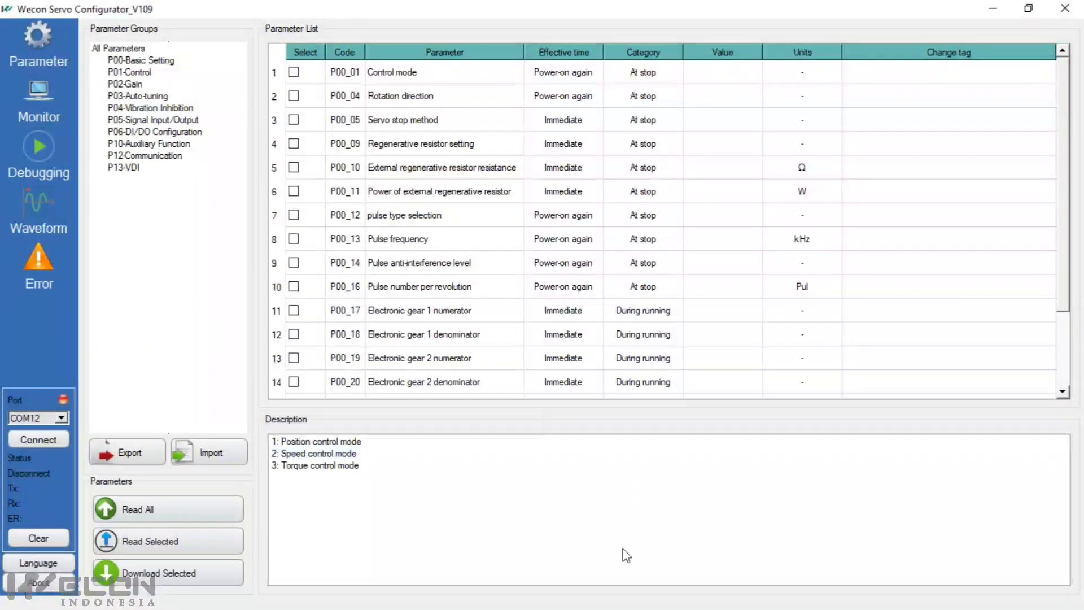
pyautogui.click(521, 464)
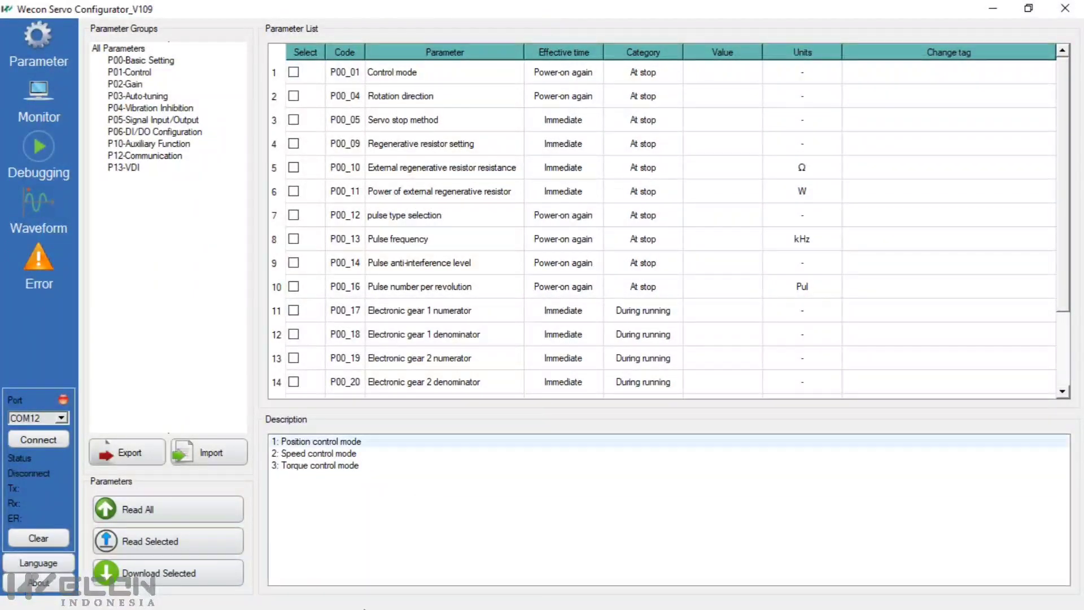
# Switch to the servo user manual in Adobe Acrobat and go to section 4.4, Wiring to Communication Signal Terminal Connectors
pyautogui.press('super')
pyautogui.click(527, 600)
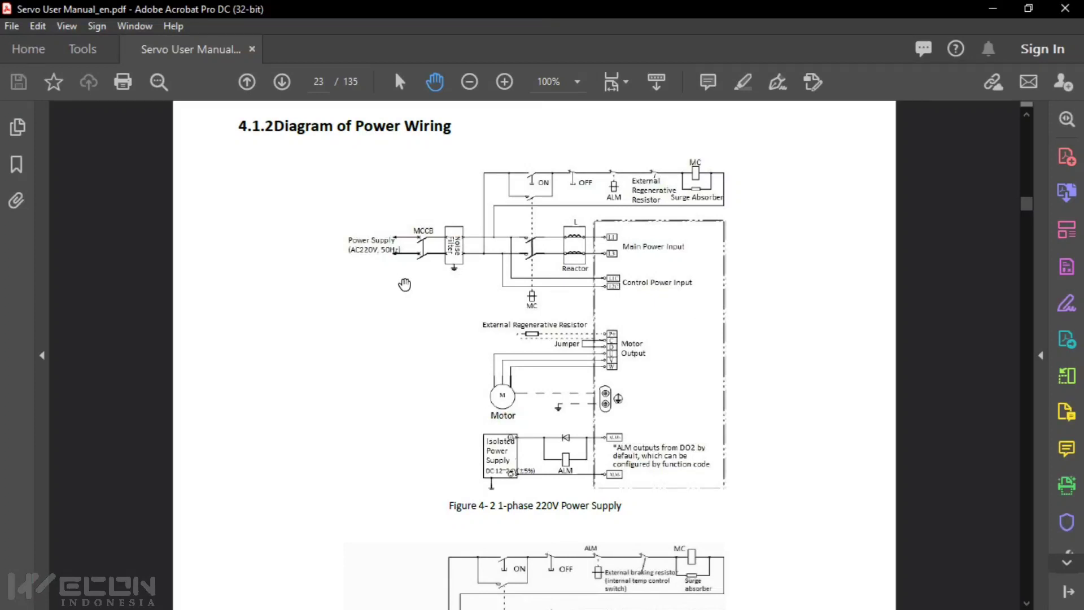
pyautogui.click(16, 164)
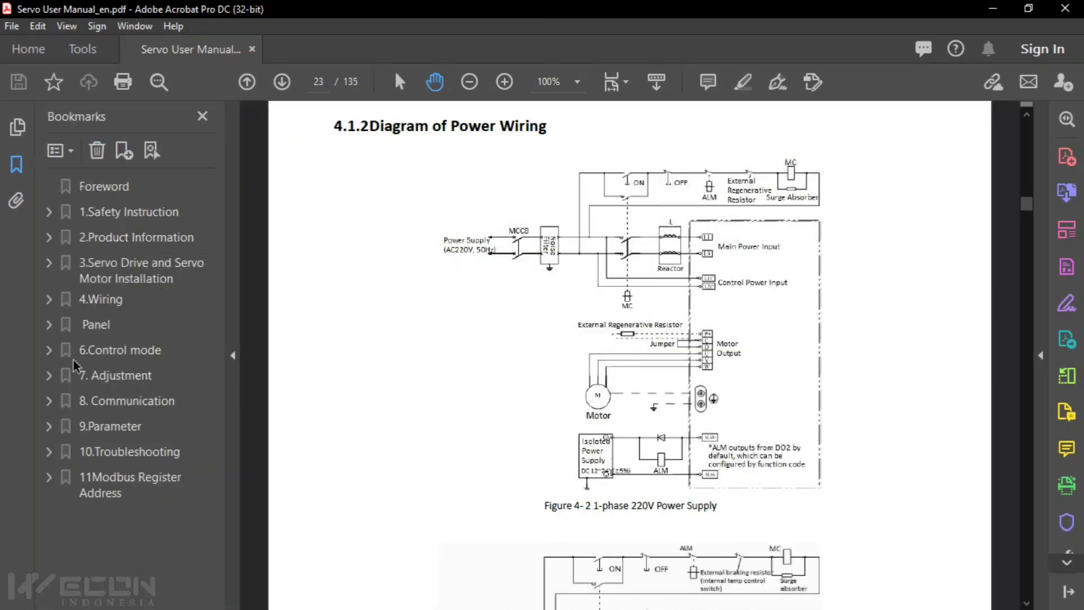
pyautogui.click(49, 299)
pyautogui.scroll(-2, 84, 370)
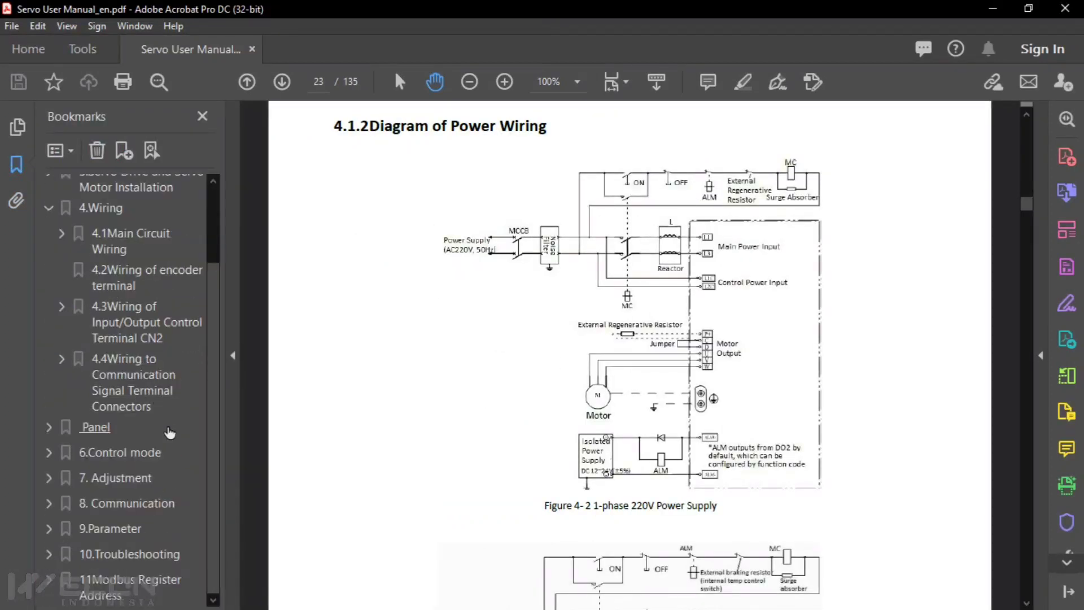
pyautogui.click(180, 378)
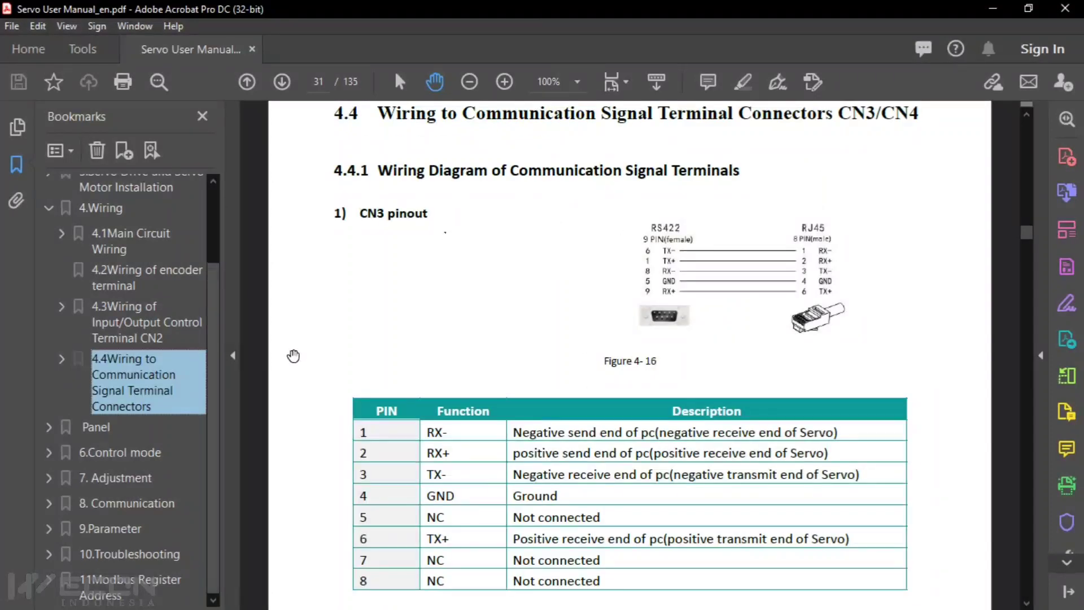
pyautogui.click(233, 355)
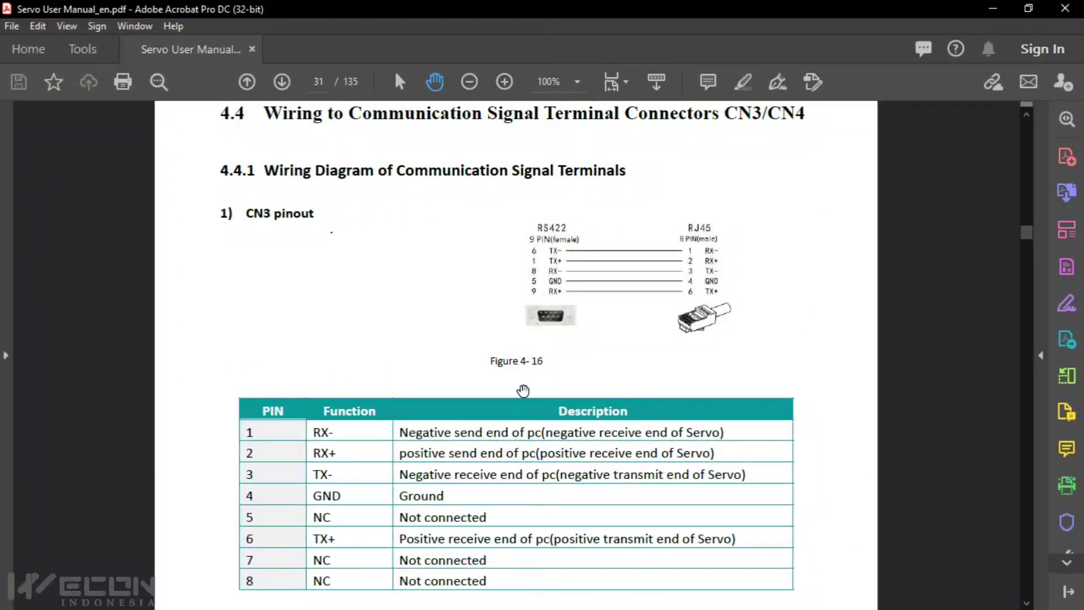
# Examine the CN3 pinout in section 4.4.1, including the RS422-to-RJ45 wiring diagram and the pin function table
pyautogui.scroll(3, 711, 330)
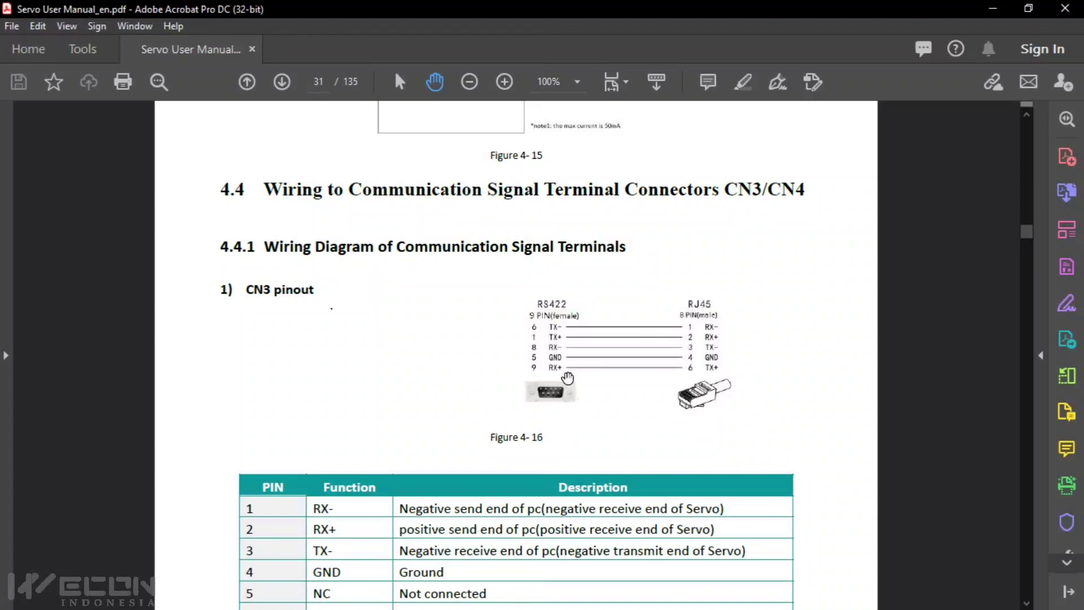
pyautogui.scroll(-2, 565, 377)
pyautogui.scroll(2, 565, 382)
pyautogui.scroll(-1, 569, 386)
pyautogui.scroll(1, 569, 386)
pyautogui.scroll(-3, 546, 386)
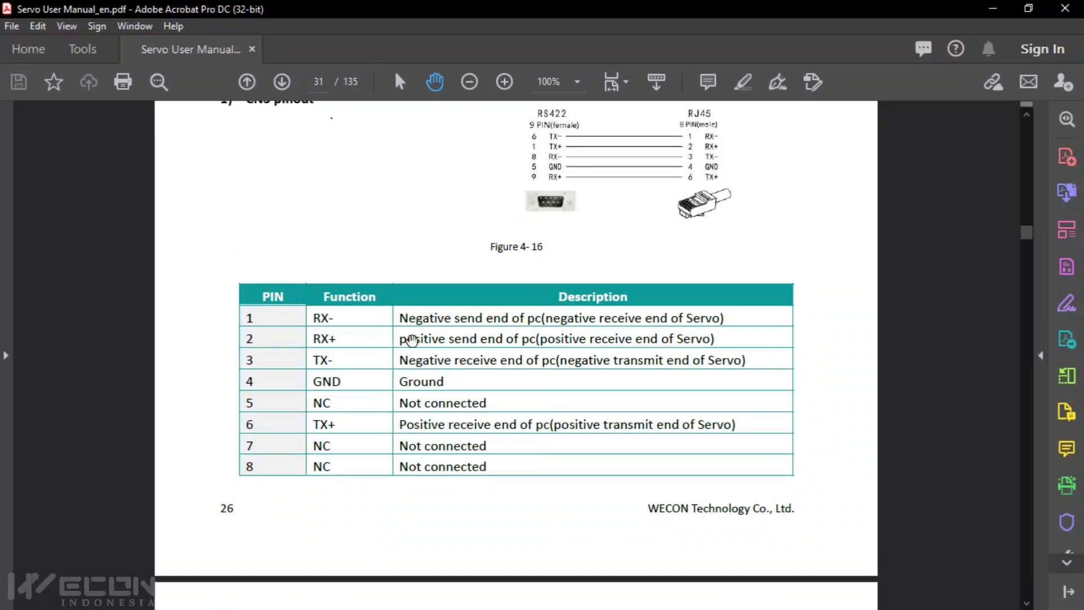
pyautogui.scroll(1, 655, 373)
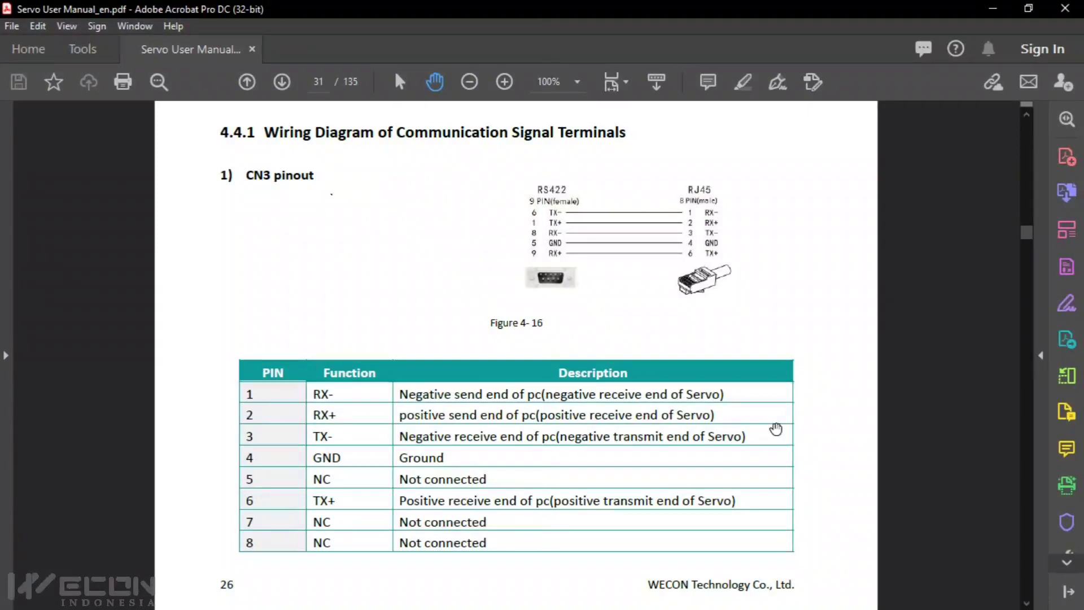
pyautogui.scroll(-5, 615, 356)
pyautogui.scroll(4, 540, 317)
pyautogui.scroll(-3, 541, 317)
pyautogui.scroll(3, 538, 319)
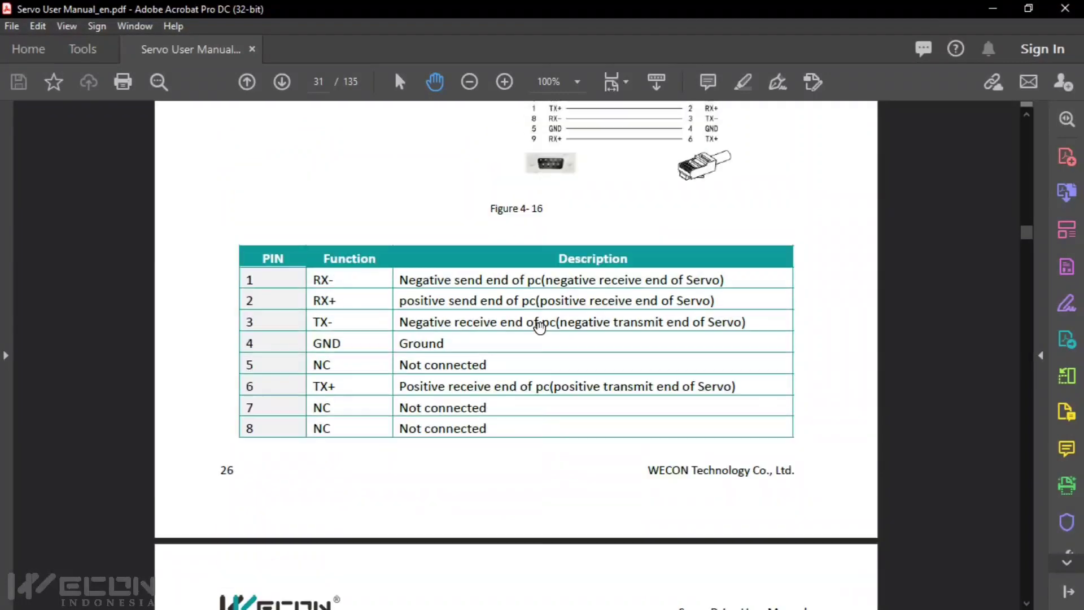
pyautogui.scroll(-1, 539, 336)
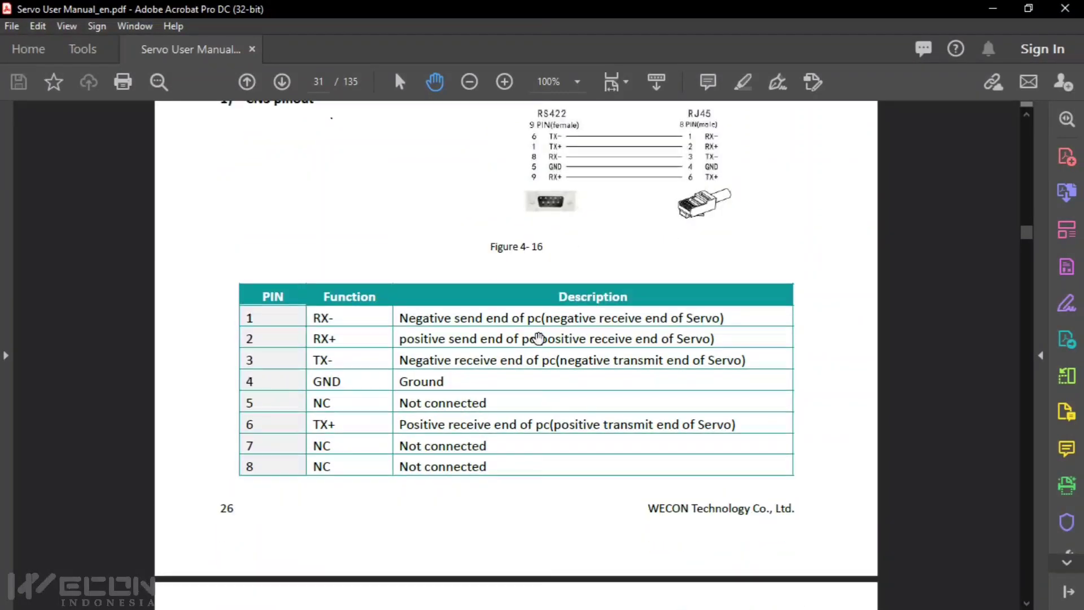
pyautogui.scroll(-2, 538, 337)
pyautogui.scroll(4, 537, 339)
pyautogui.scroll(-2, 395, 331)
pyautogui.scroll(3, 401, 331)
pyautogui.scroll(-1, 429, 361)
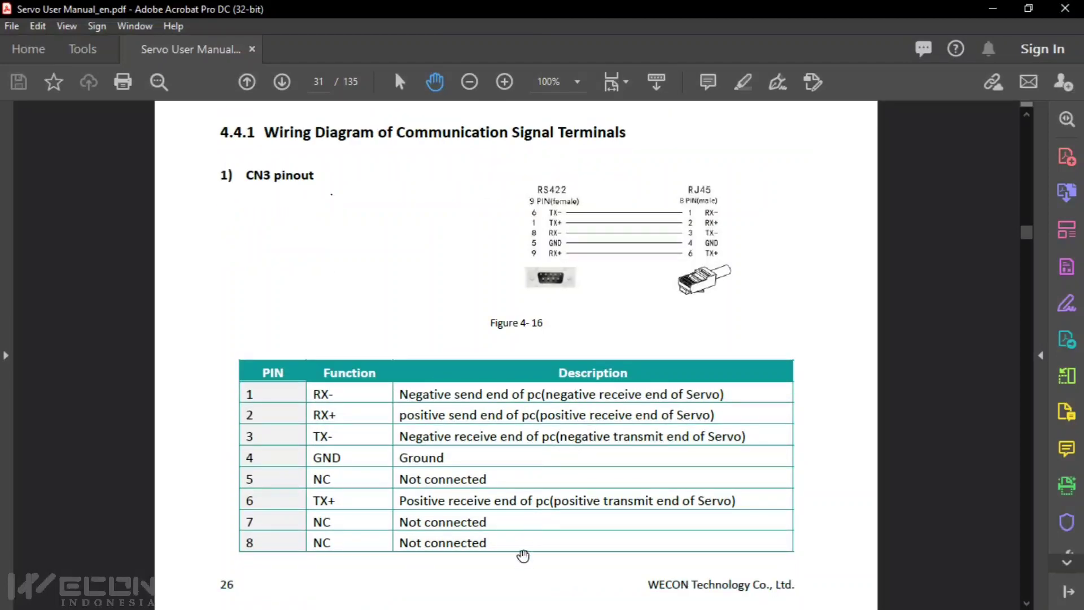
# Look up the COM port of the USB Multi-function Cable in Device Manager, and minimize that window
pyautogui.press('super')
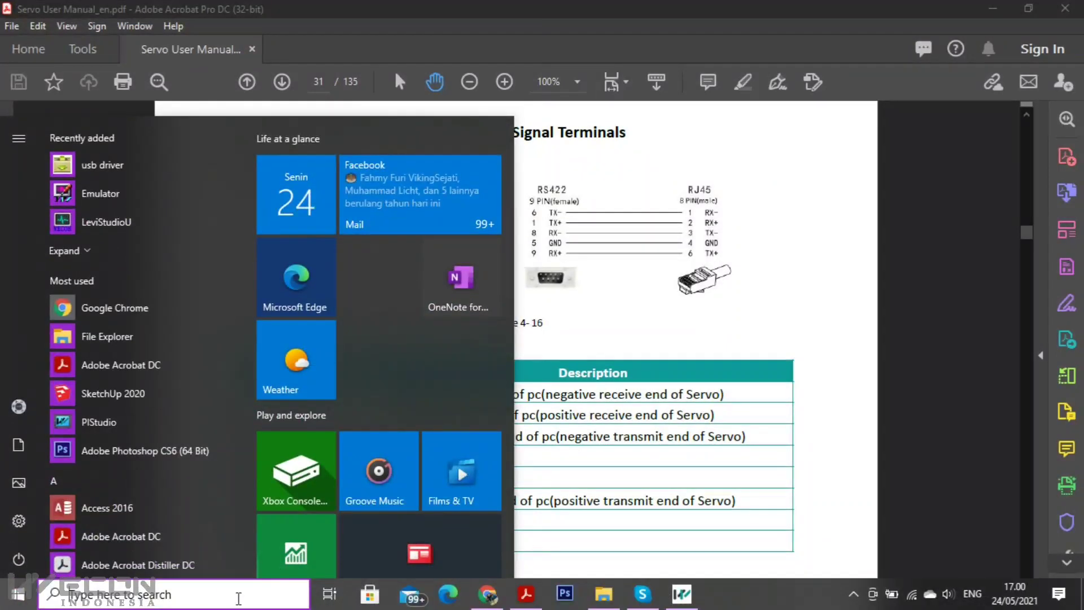
pyautogui.click(238, 599)
pyautogui.write('dev')
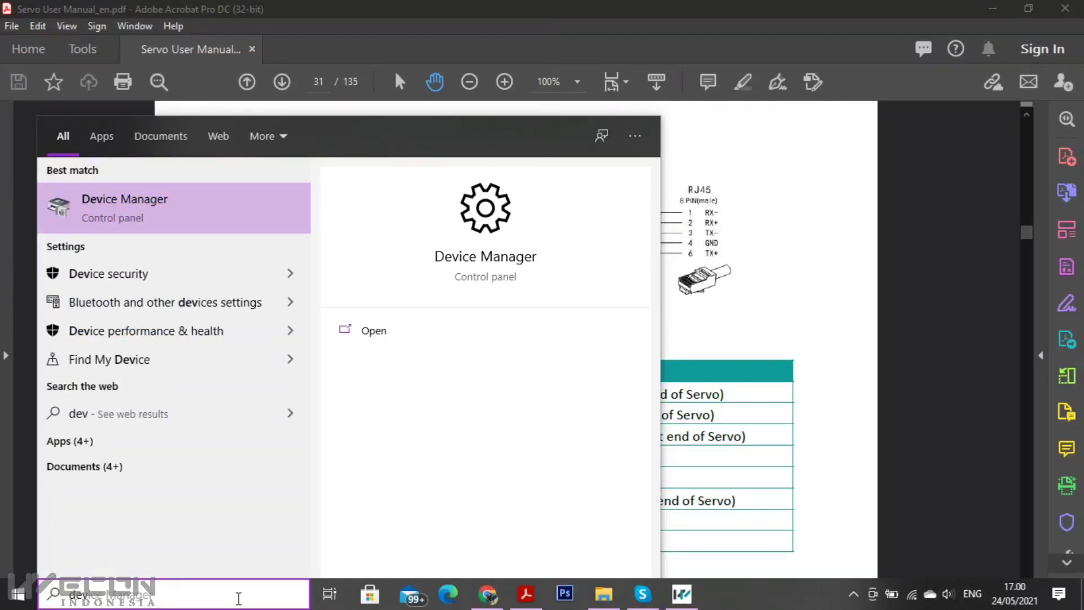
pyautogui.press('Return')
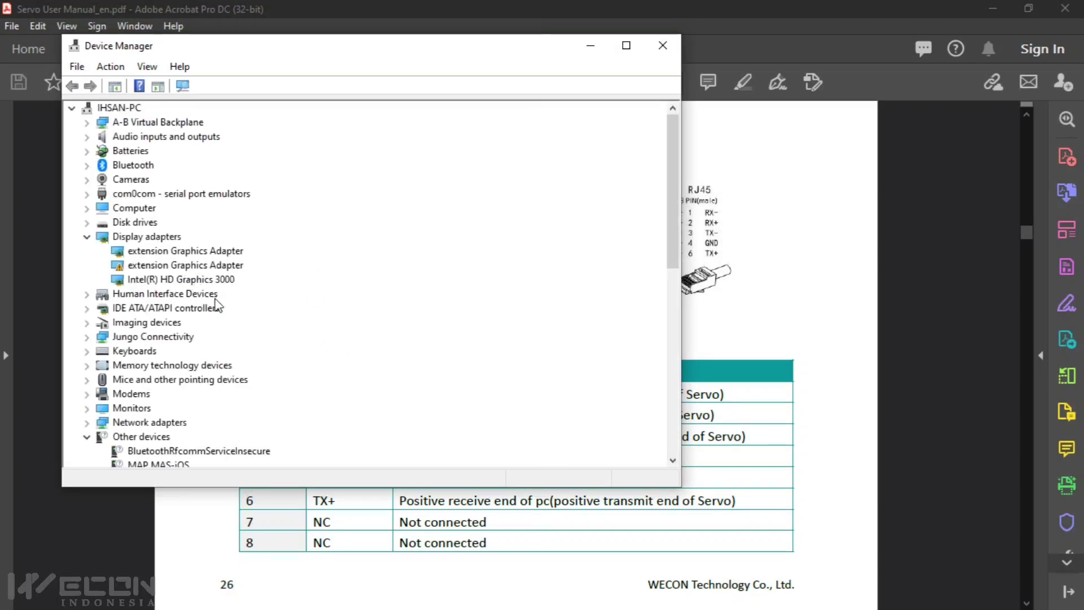
pyautogui.scroll(-6, 216, 305)
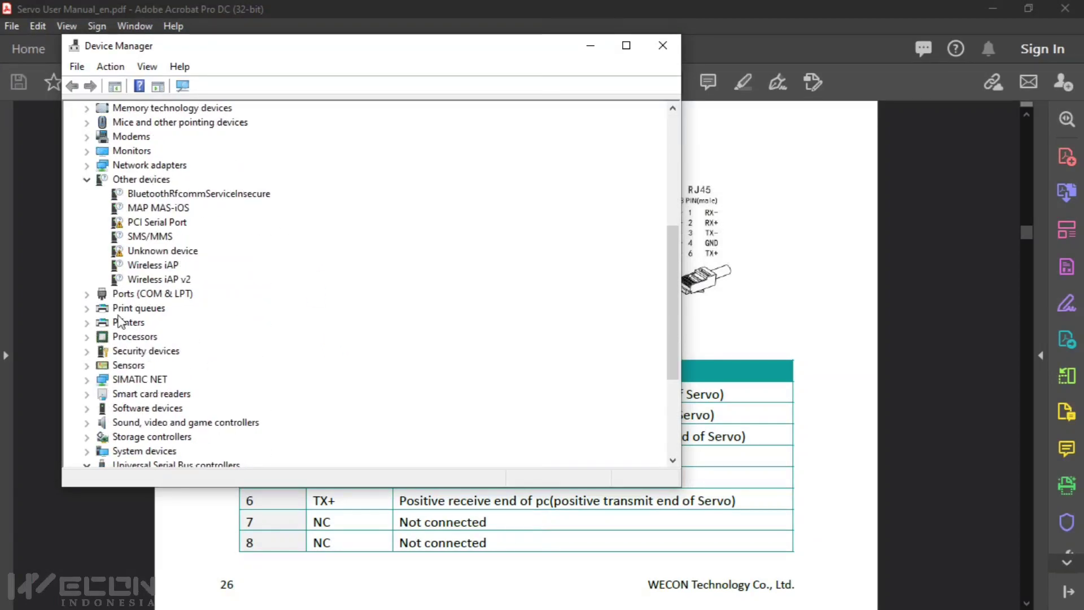
pyautogui.click(88, 294)
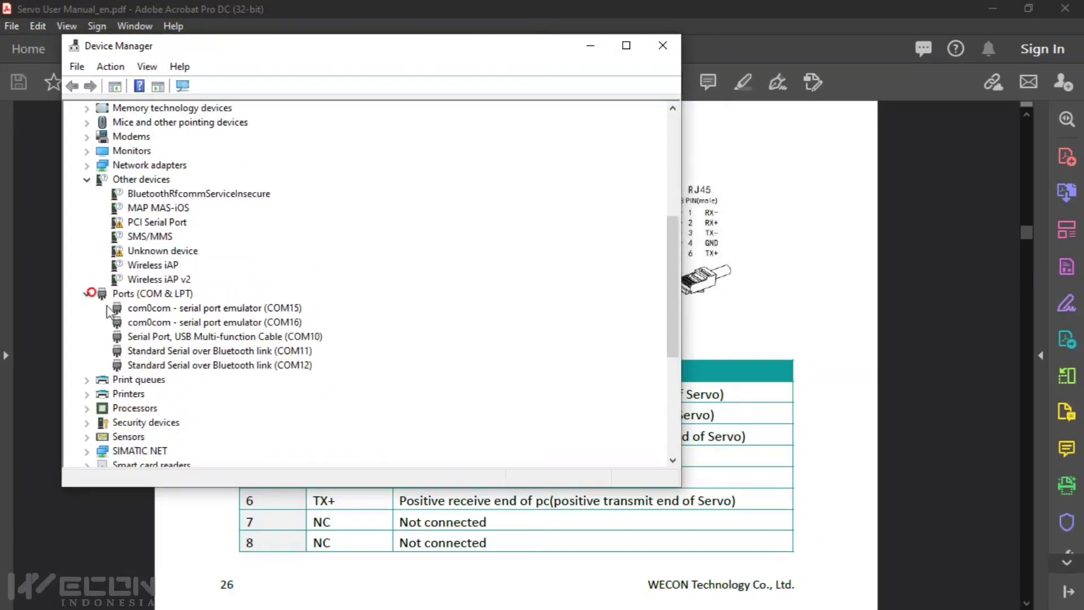
pyautogui.click(196, 337)
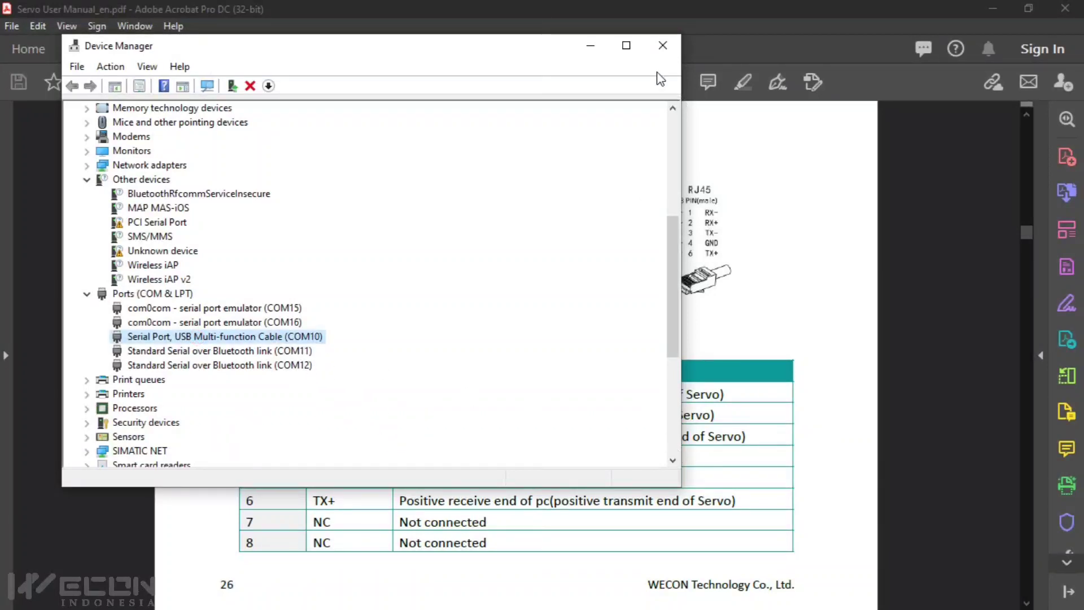
pyautogui.click(590, 45)
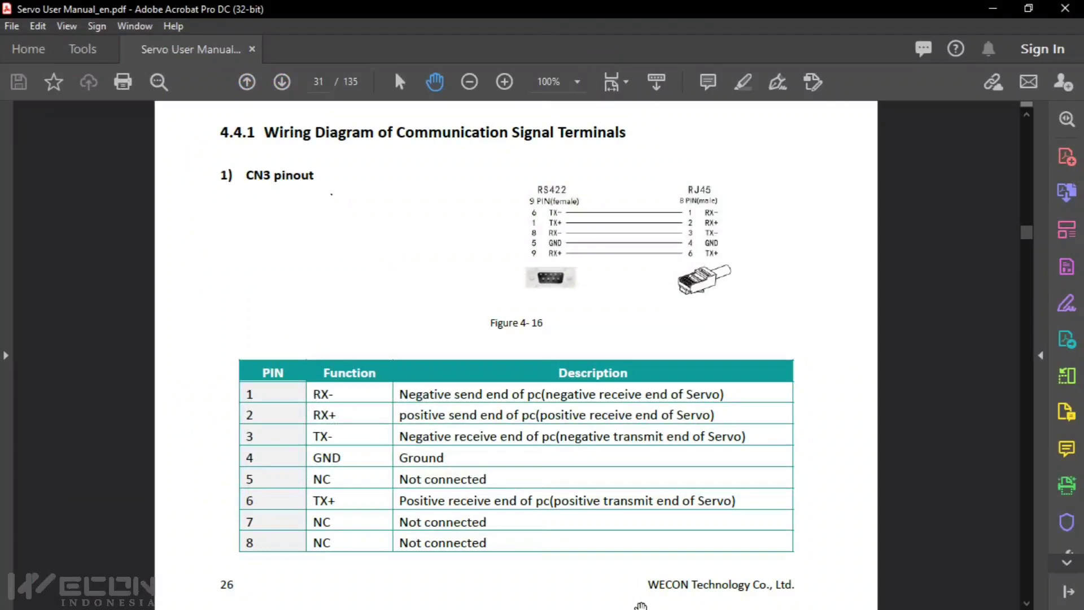
# Switch back to Wecon Servo Configurator and connect to the servo drive through port COM10
pyautogui.press('super')
pyautogui.click(687, 593)
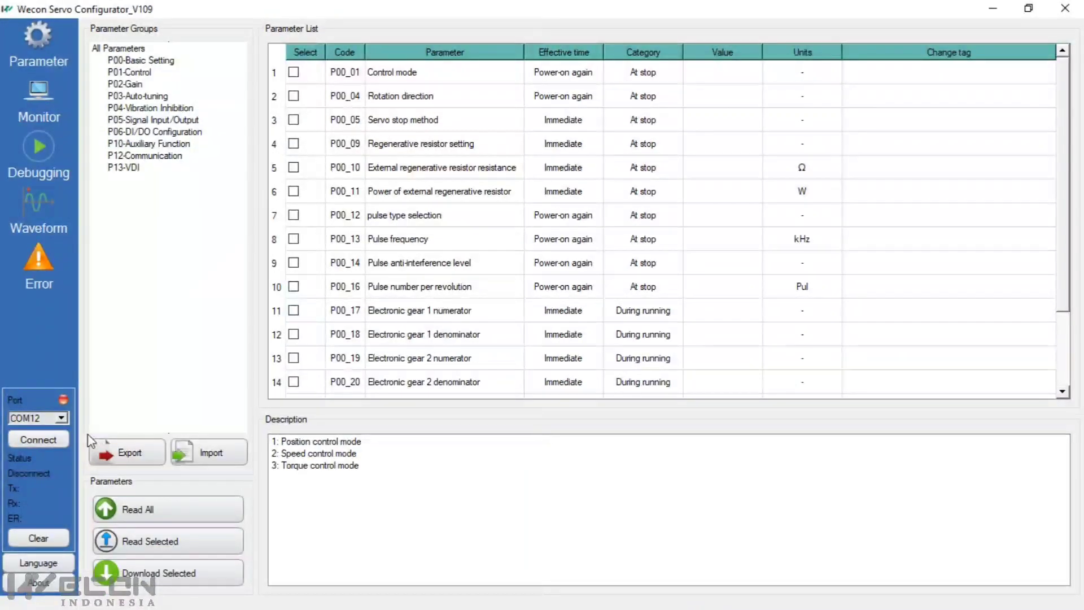
pyautogui.click(62, 418)
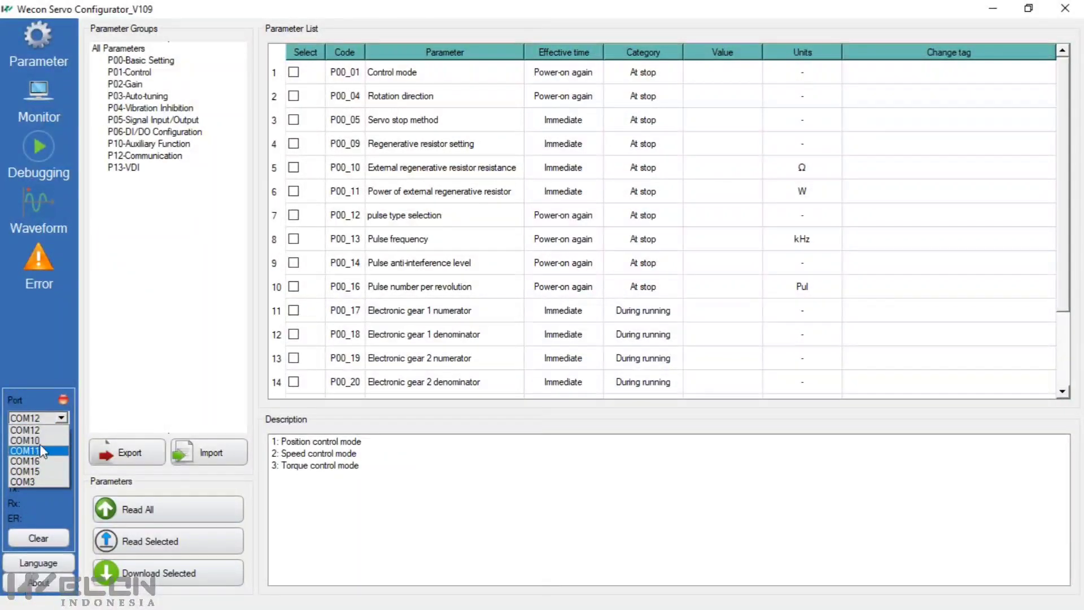
pyautogui.click(25, 439)
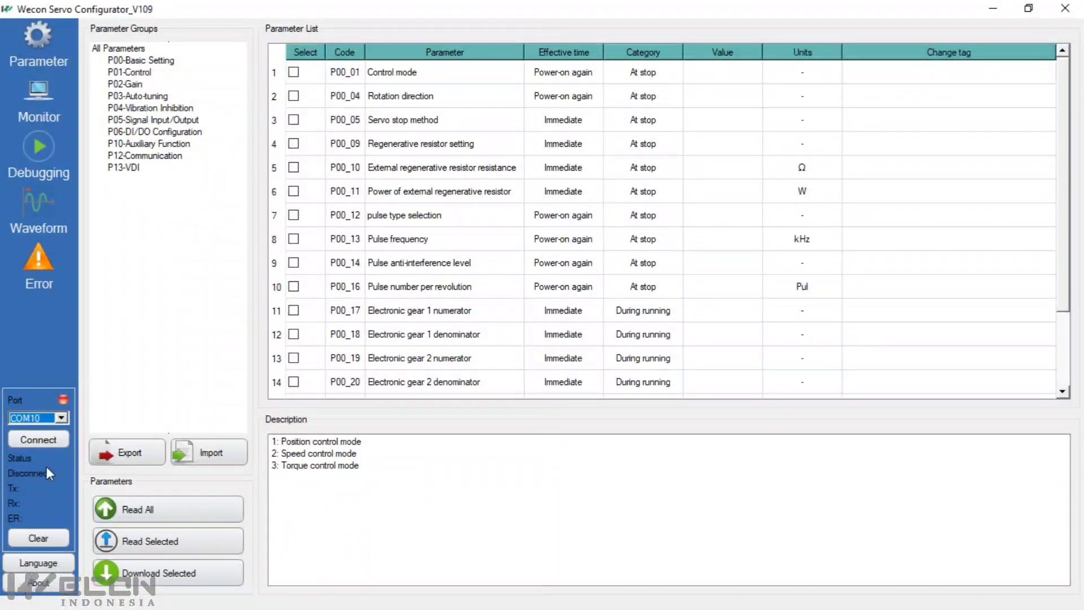
pyautogui.click(41, 440)
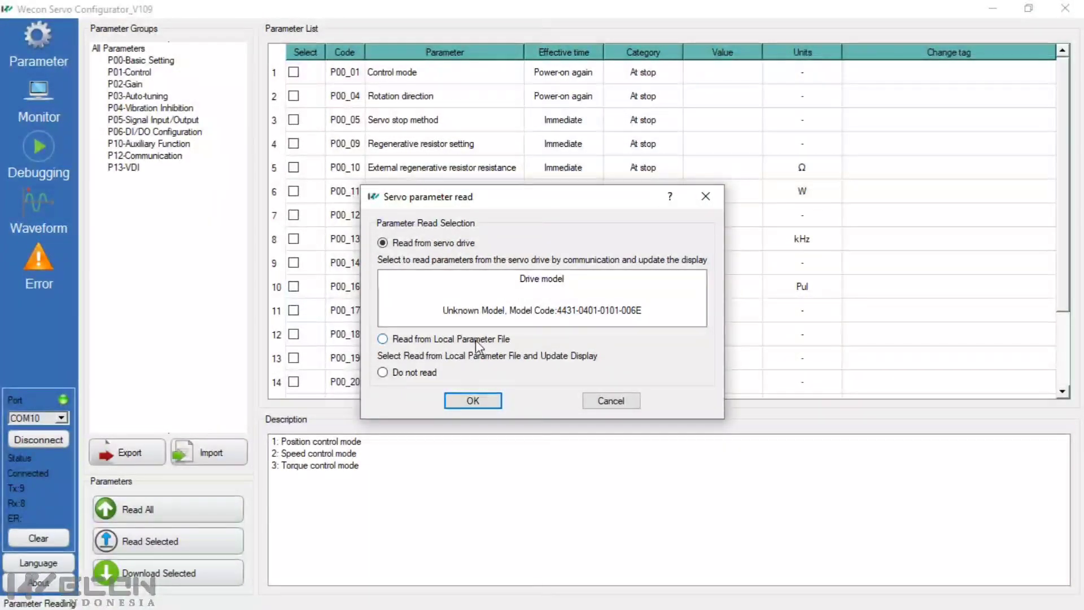
# Read the parameters from the servo drive and dismiss the result message
pyautogui.click(402, 339)
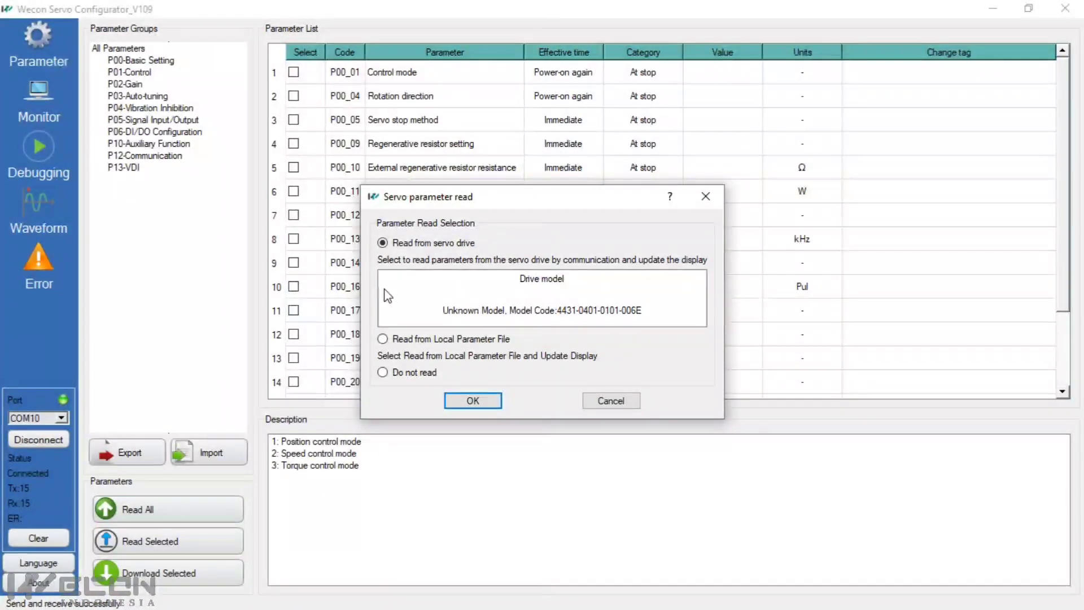
pyautogui.click(473, 402)
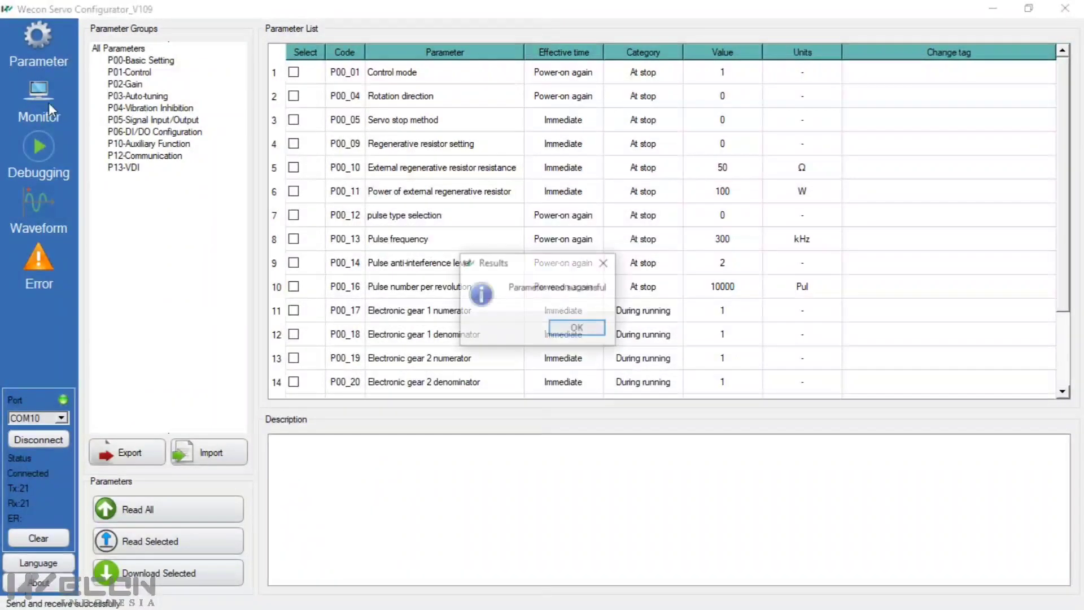
pyautogui.click(588, 332)
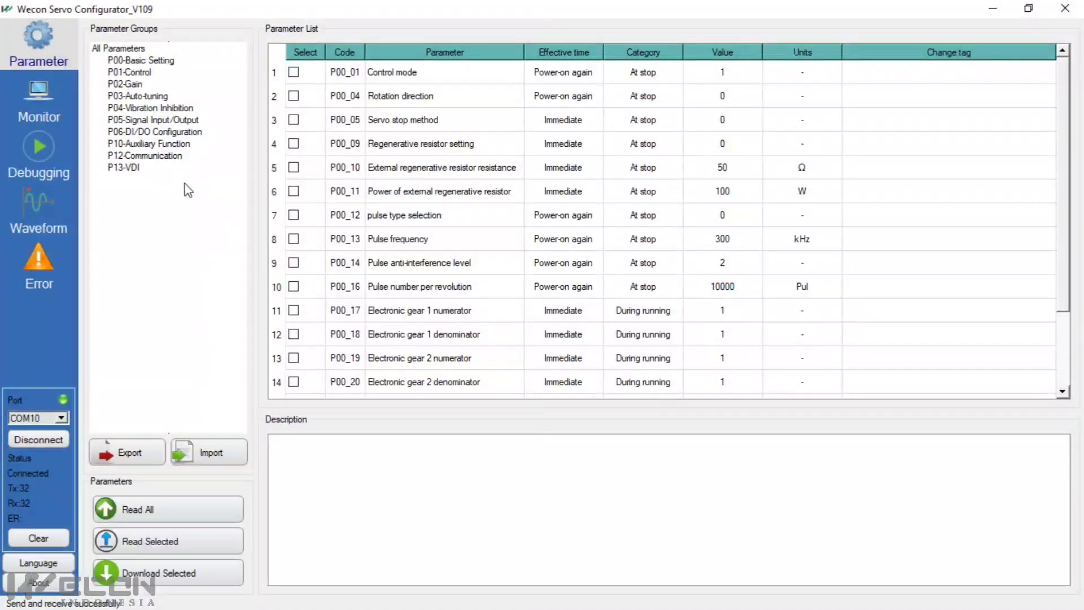
# Show the P00-Basic Setting parameter group and look through its whole parameter list
pyautogui.click(161, 86)
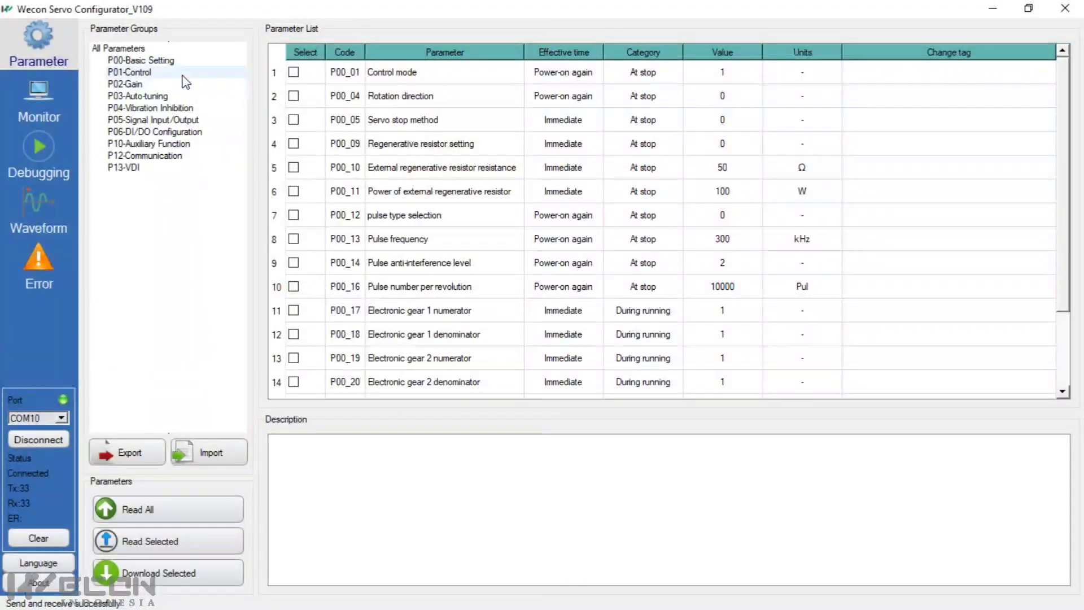
pyautogui.click(179, 60)
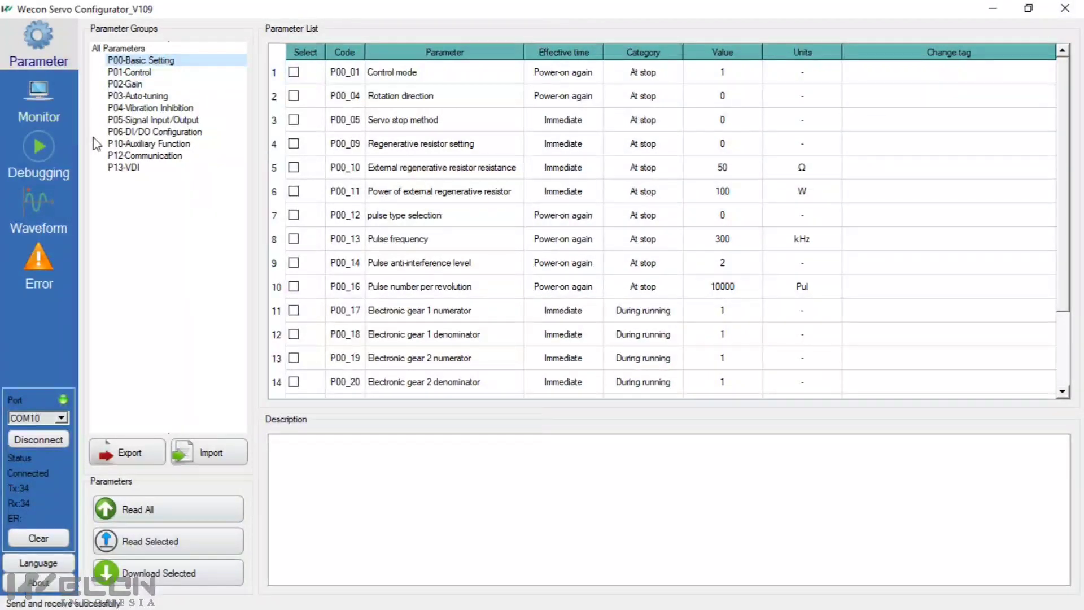
pyautogui.scroll(-2, 467, 211)
pyautogui.scroll(2, 532, 285)
pyautogui.scroll(-2, 516, 283)
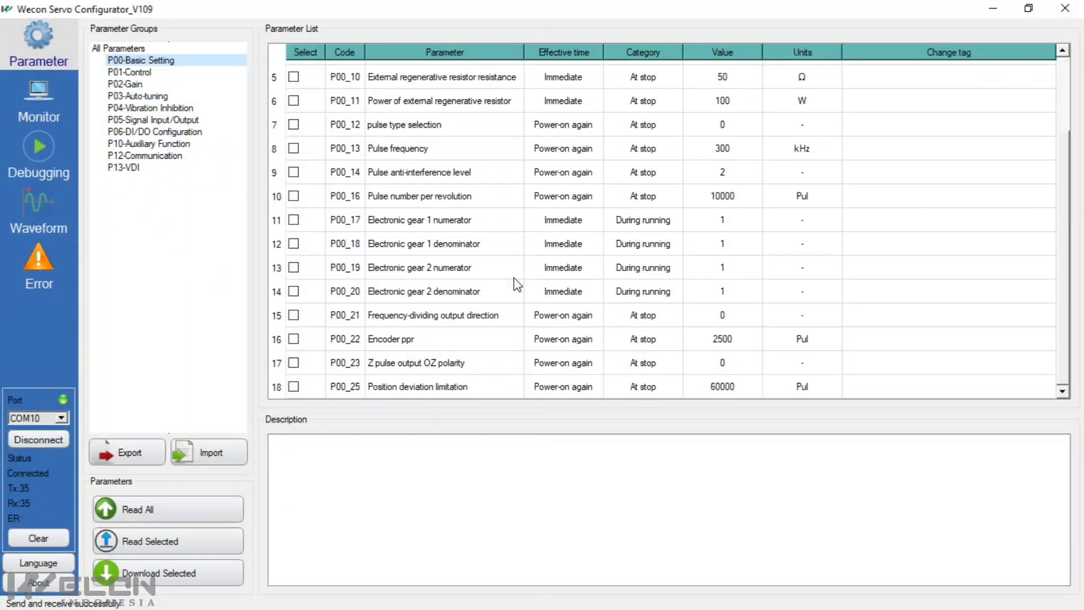
pyautogui.scroll(1, 522, 273)
pyautogui.scroll(1, 525, 275)
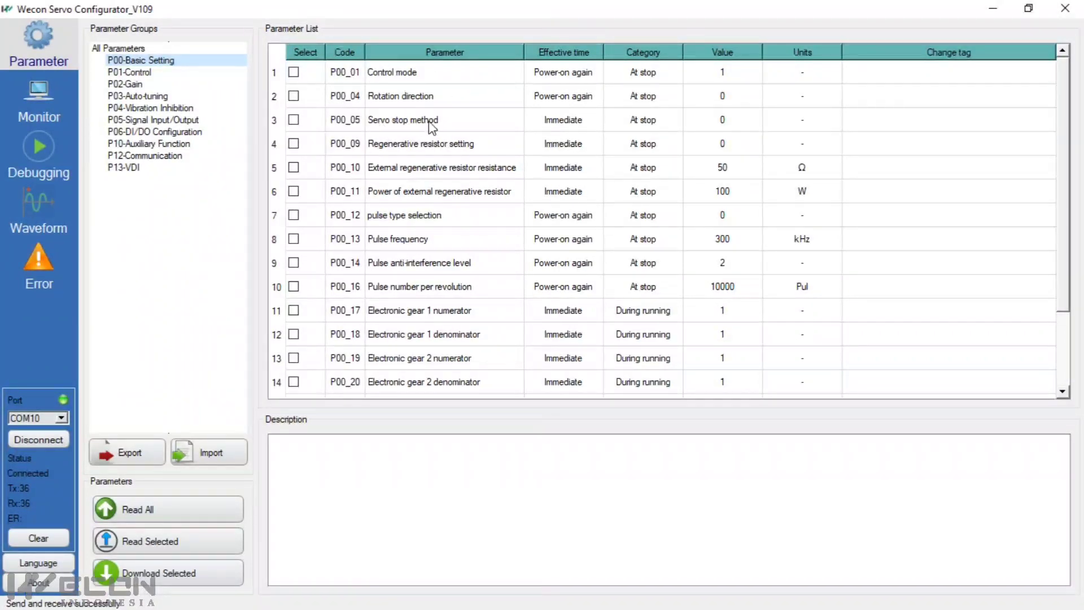
pyautogui.scroll(-2, 457, 169)
pyautogui.scroll(2, 484, 203)
# View the description and value settings of the P00_01 Control mode parameter, closing them without a change
pyautogui.click(425, 75)
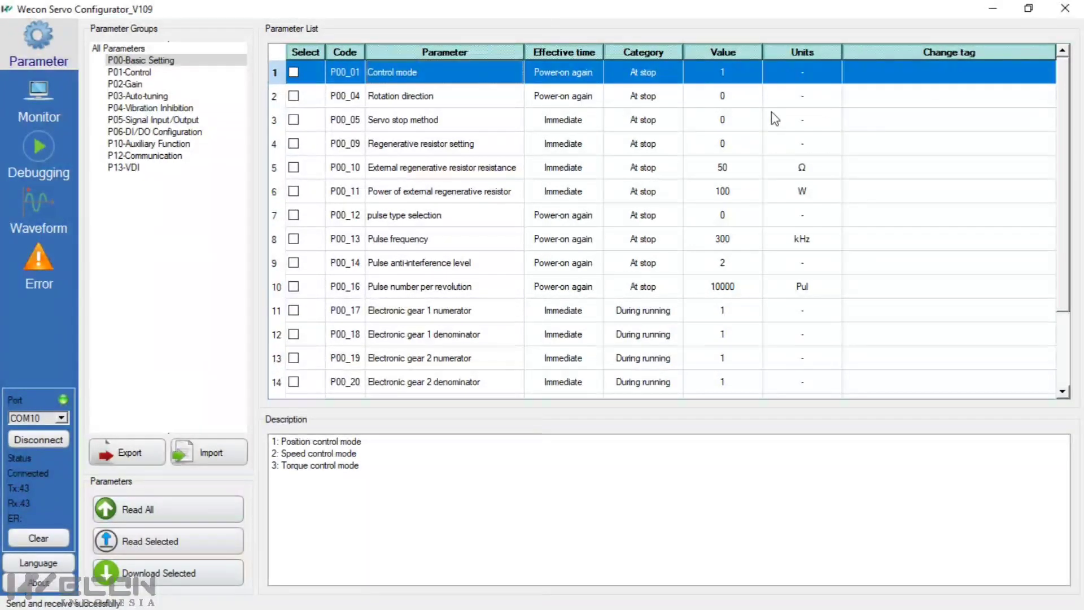
pyautogui.doubleClick(747, 75)
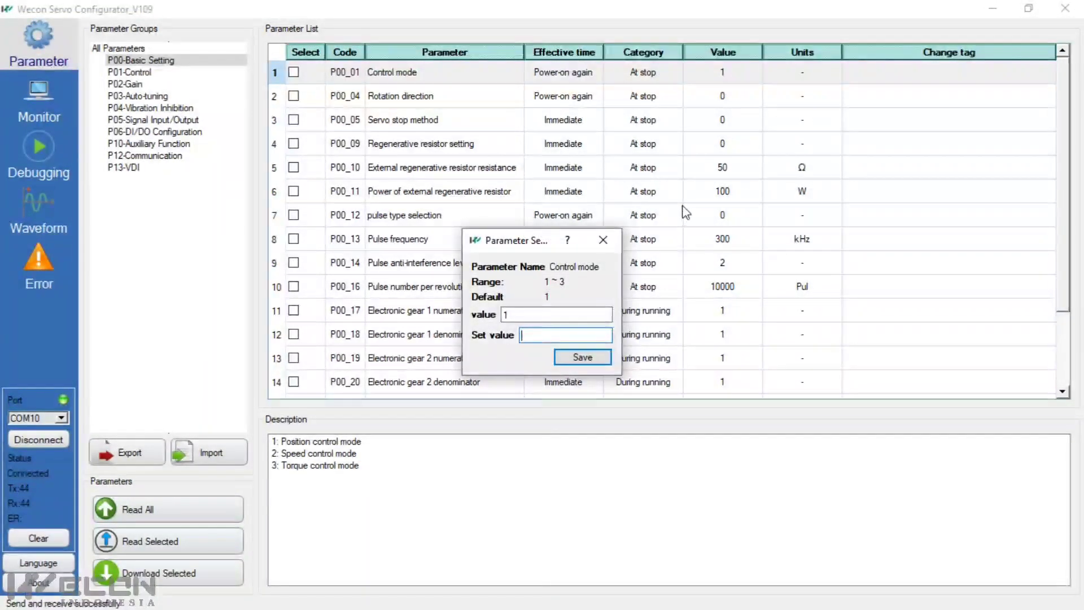
pyautogui.click(602, 239)
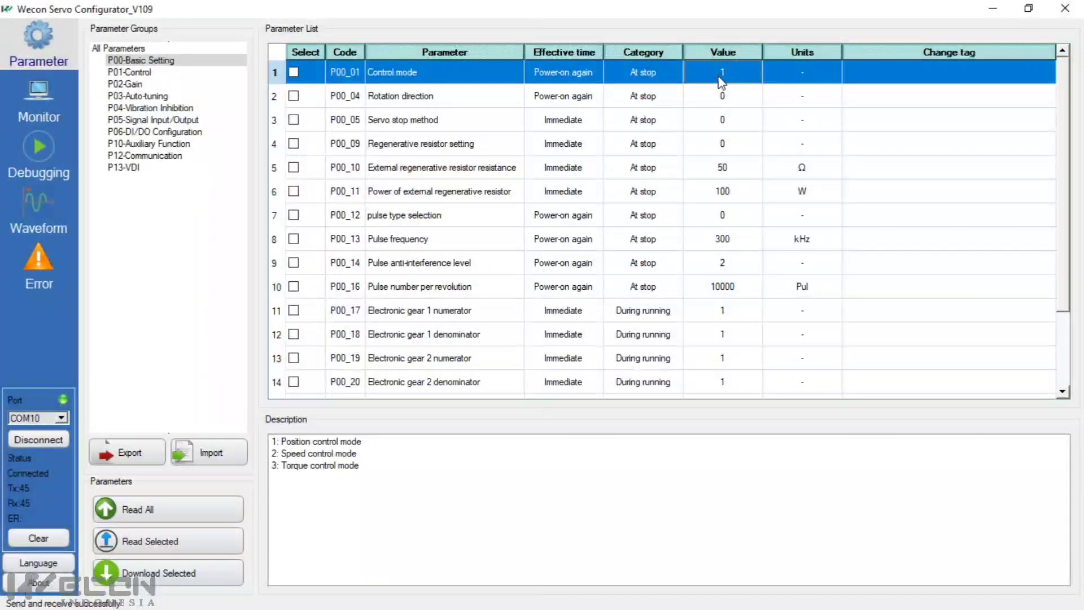
# Reopen the Control mode value settings, go to the new-value entry, and close the dialog without entering a value
pyautogui.doubleClick(720, 76)
pyautogui.click(553, 335)
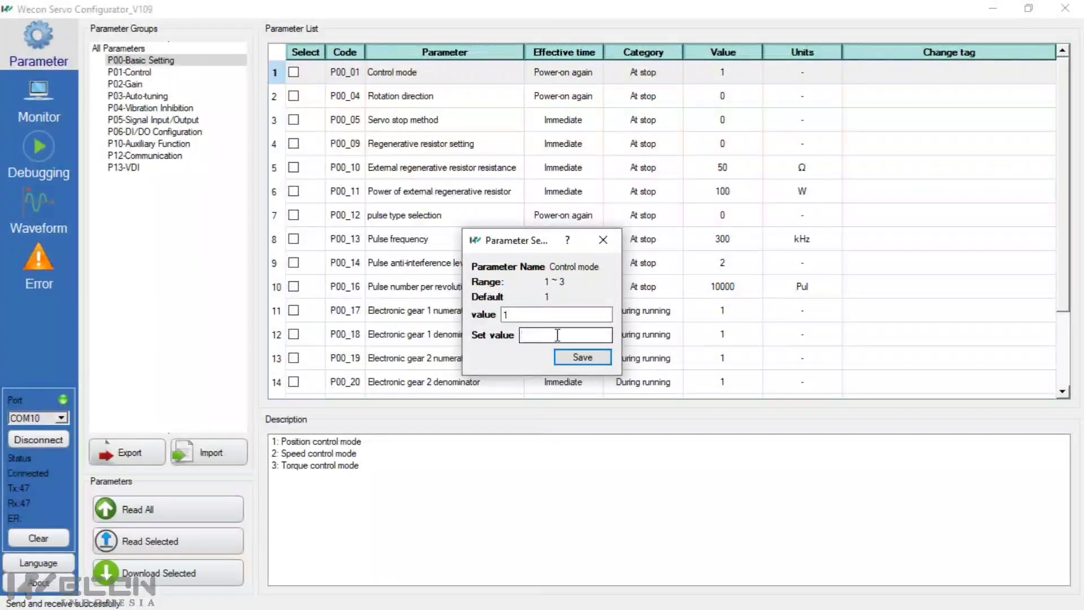
pyautogui.click(580, 359)
pyautogui.click(603, 240)
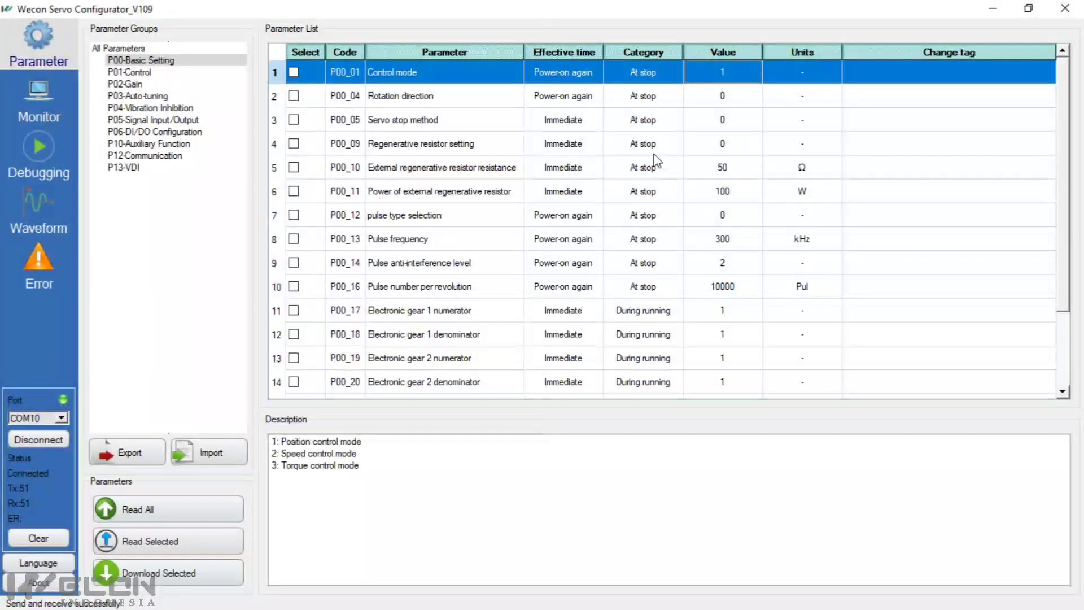
# Compare the descriptions of the P00_04 Rotation direction and P00_05 Servo stop method parameters
pyautogui.click(432, 102)
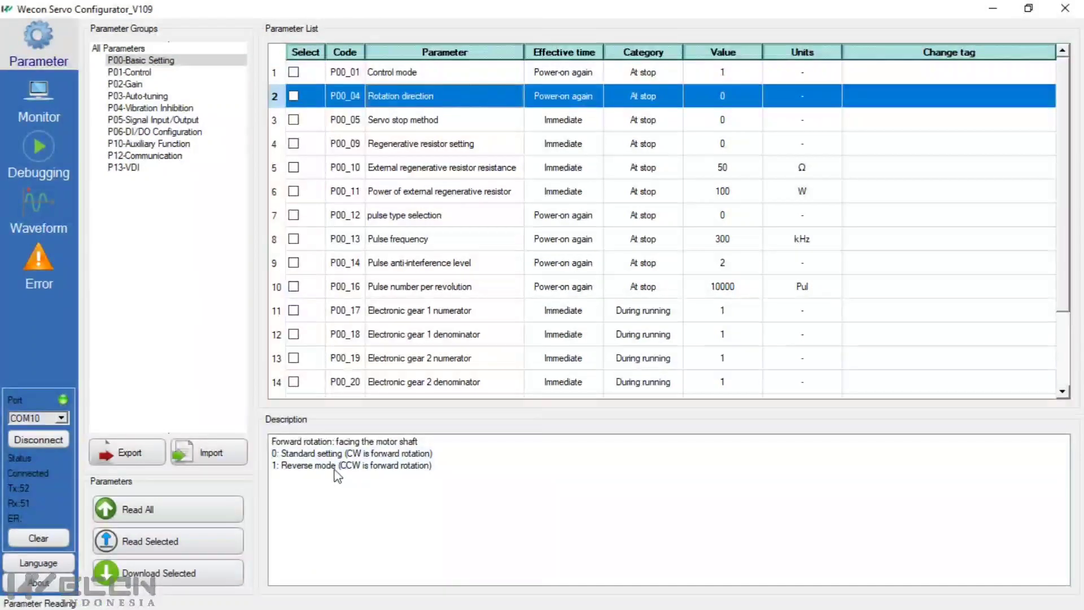
pyautogui.click(409, 120)
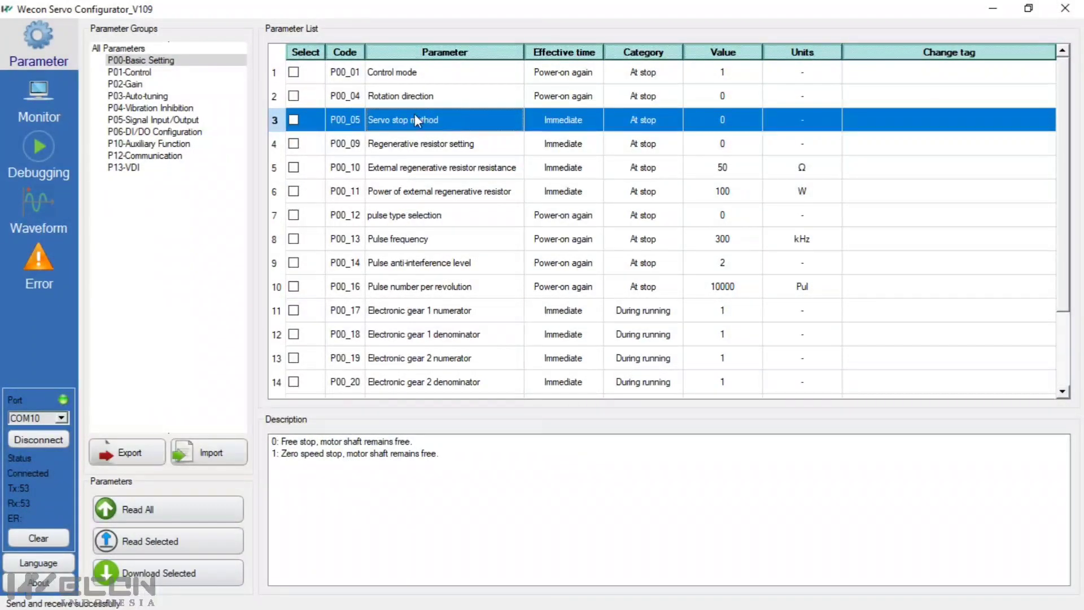
pyautogui.click(432, 121)
pyautogui.click(421, 94)
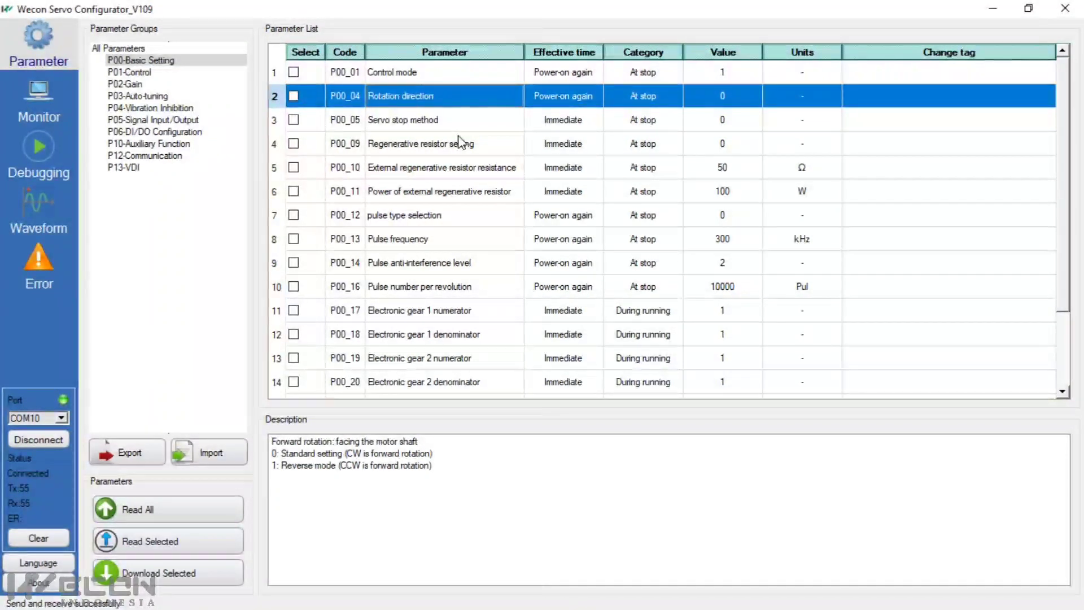
pyautogui.click(420, 125)
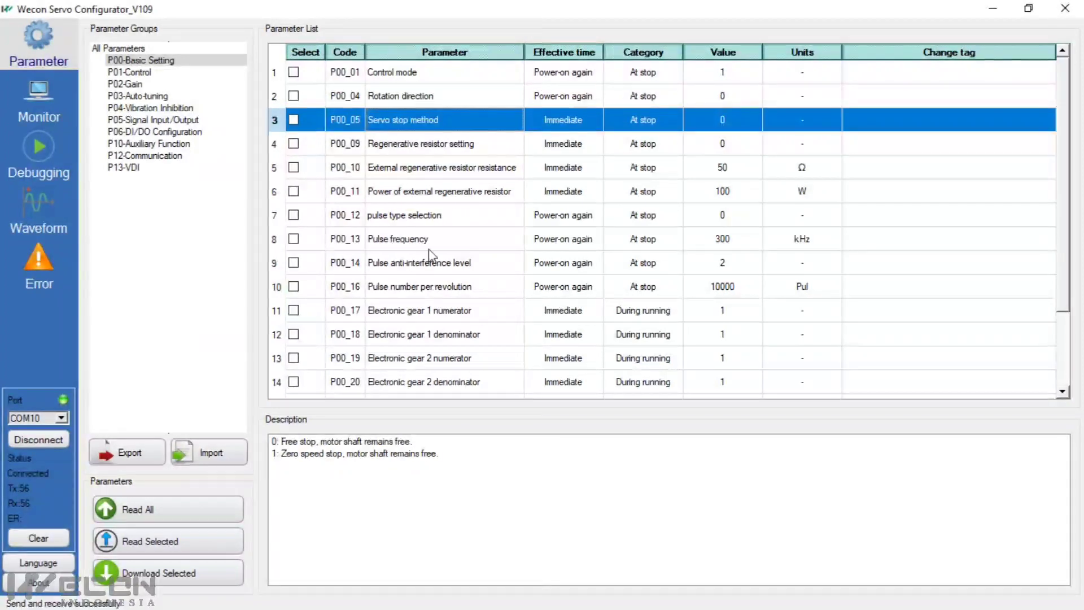
# Look over the external regenerative resistor, pulse type and pulse anti-interference parameters, and return to the Rotation direction description
pyautogui.click(417, 193)
pyautogui.click(436, 170)
pyautogui.click(405, 120)
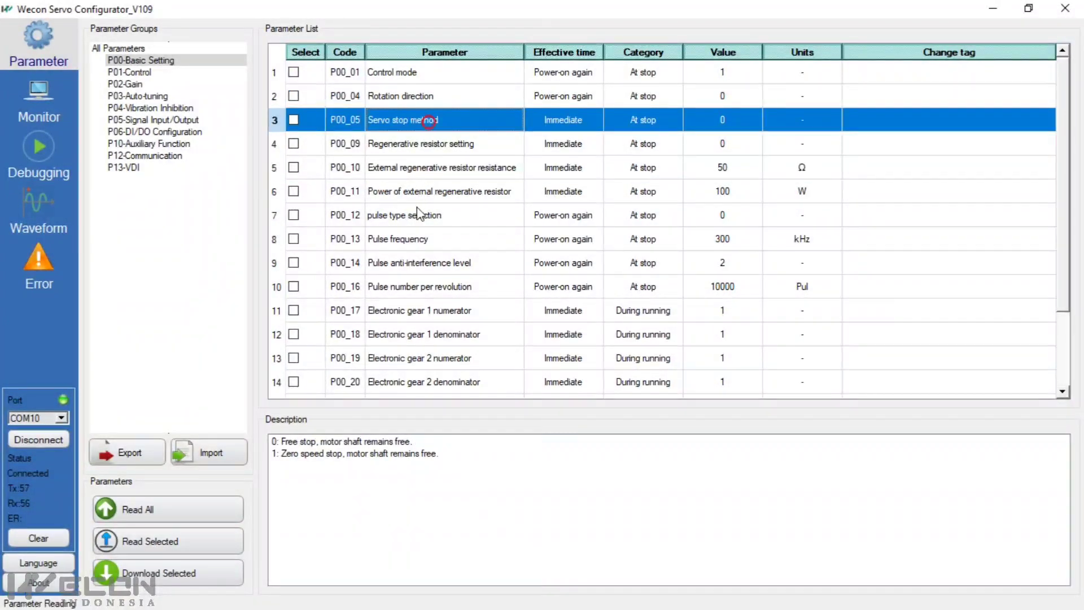
pyautogui.click(404, 215)
pyautogui.click(384, 270)
pyautogui.scroll(-2, 422, 307)
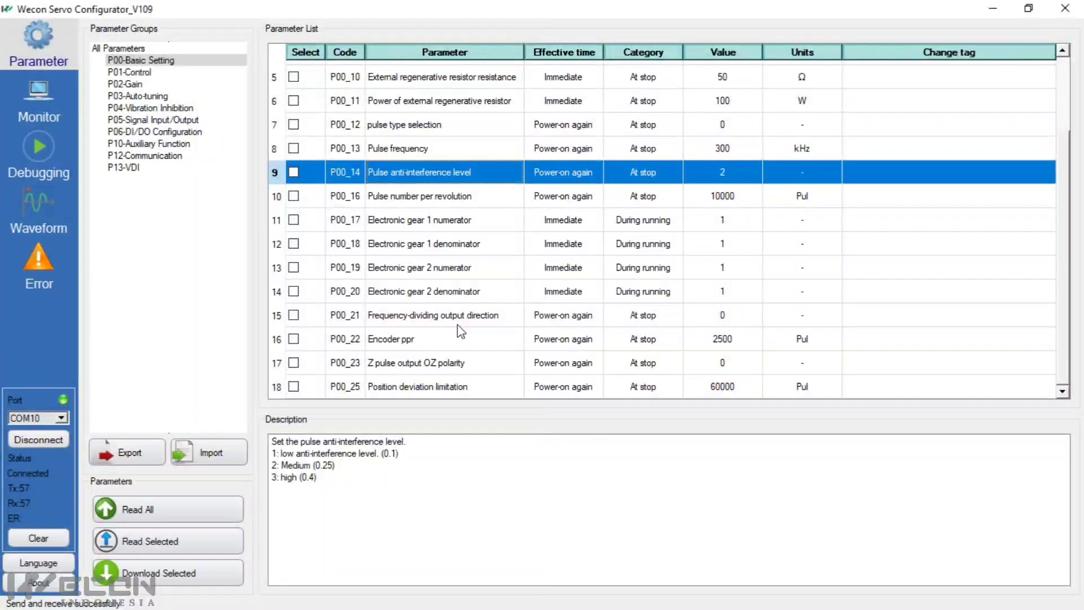
pyautogui.scroll(2, 403, 206)
pyautogui.click(442, 98)
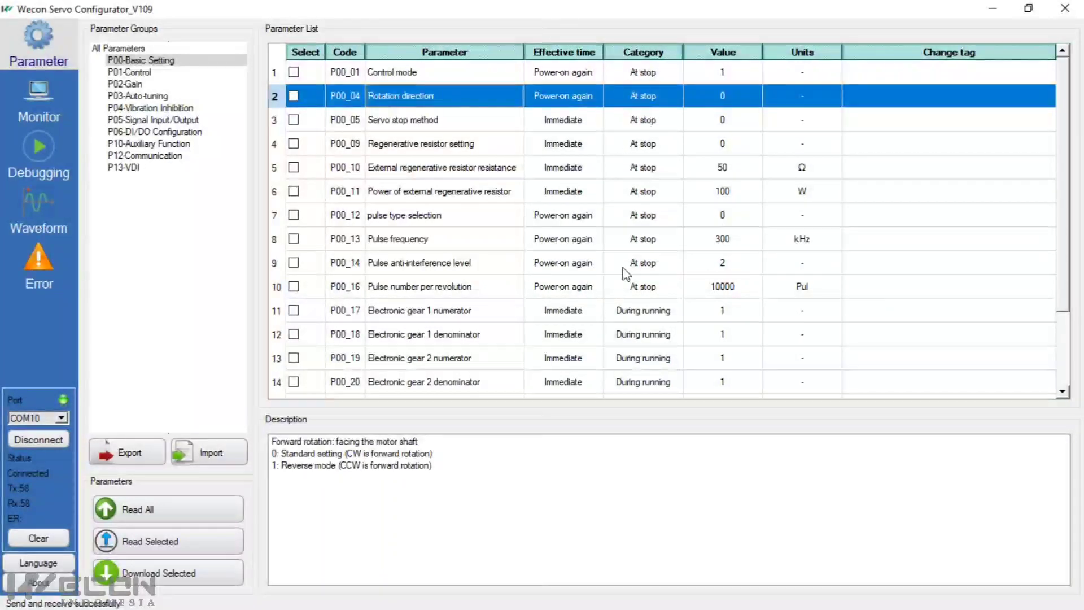
# Read the descriptions of P00_16 Pulse number per revolution and P00_22 Encoder ppr in the basic settings
pyautogui.click(429, 290)
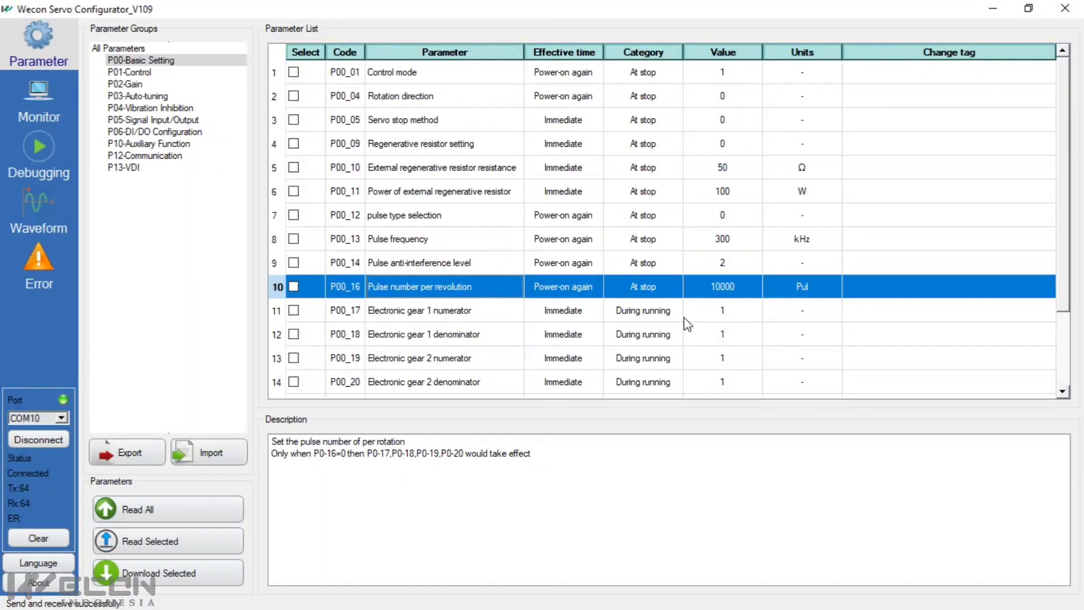
pyautogui.scroll(-2, 327, 357)
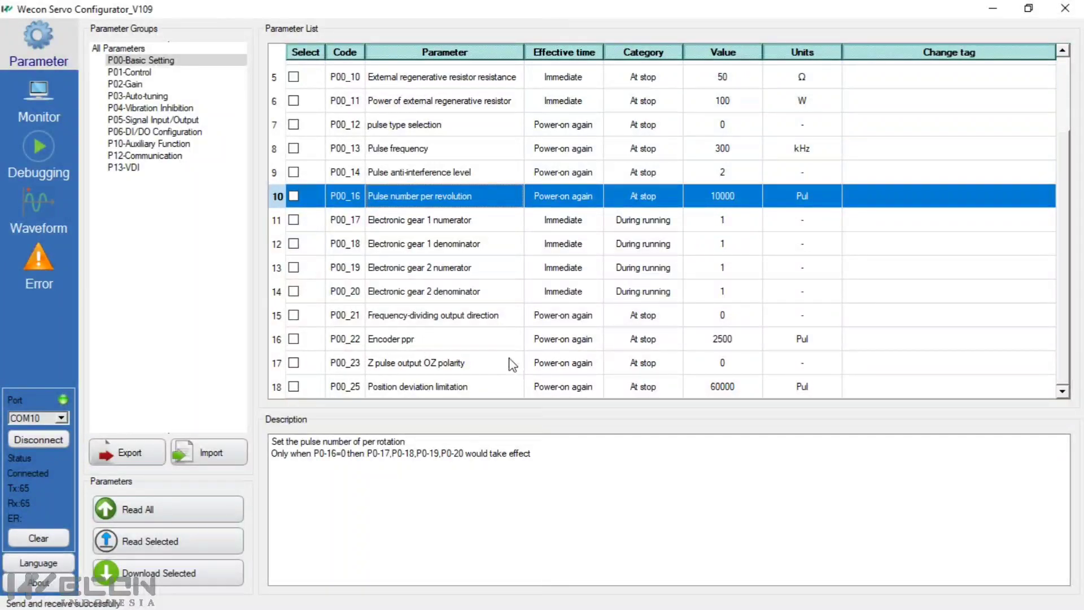
pyautogui.click(395, 339)
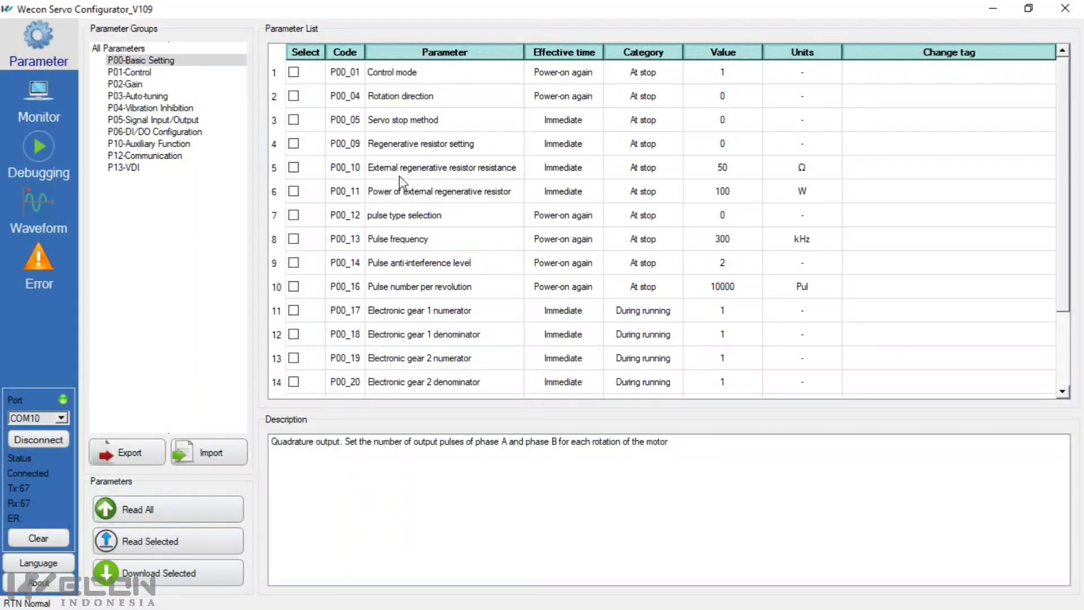
pyautogui.click(398, 169)
# Show the P01-Control group, look through its parameters, and read the Speed command source and Acc. time descriptions
pyautogui.click(129, 72)
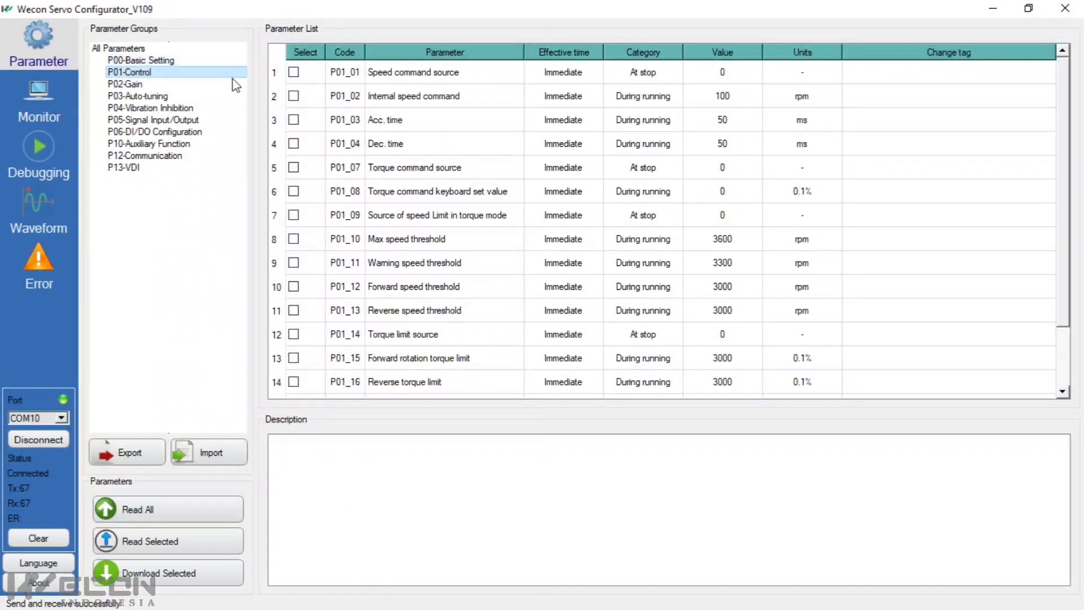
pyautogui.click(485, 75)
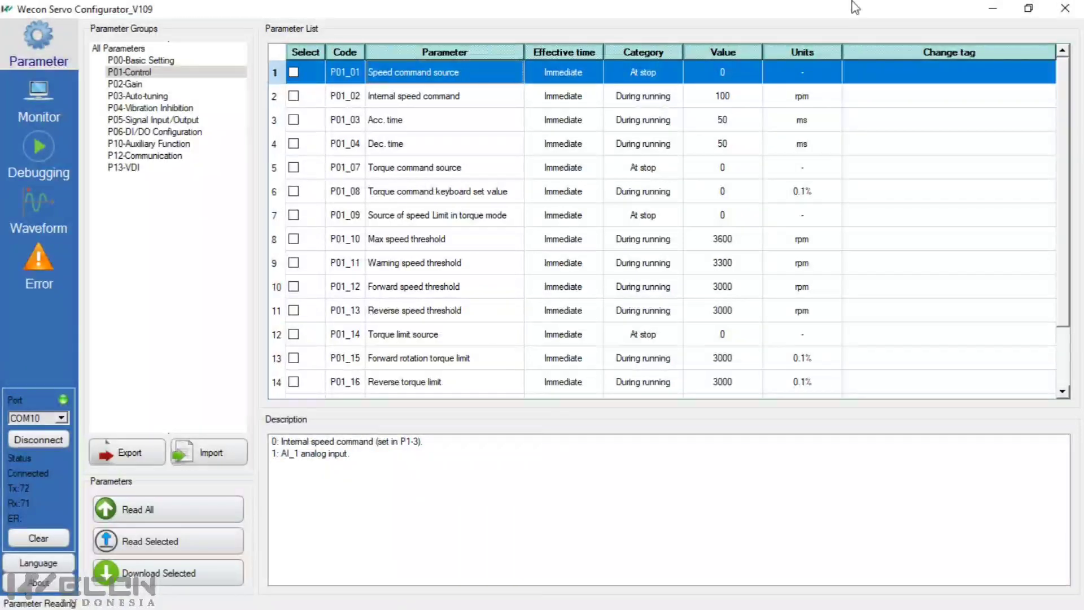
pyautogui.scroll(-1, 429, 215)
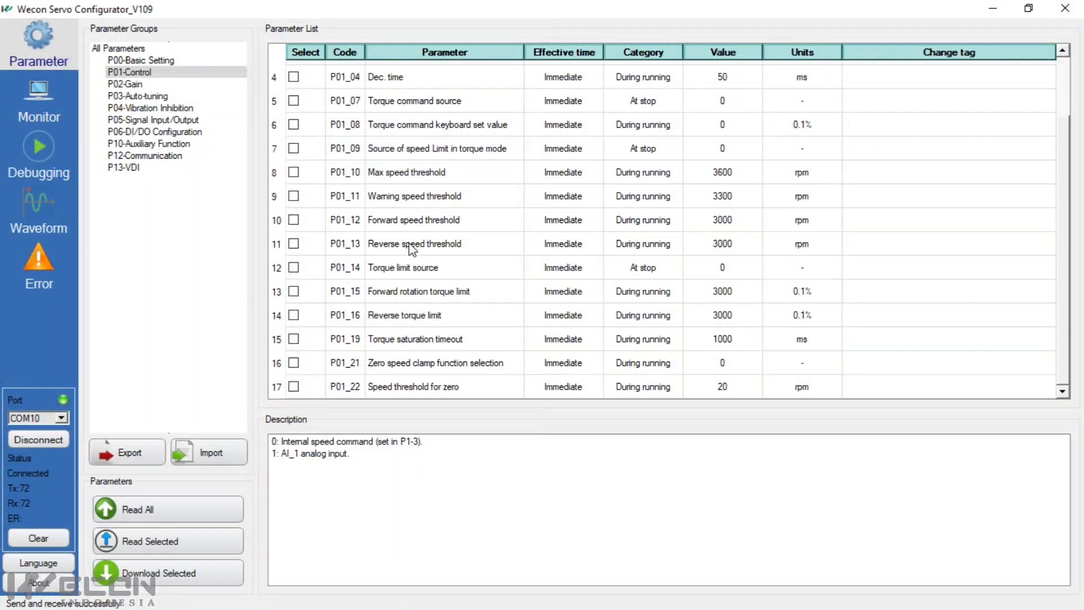
pyautogui.scroll(1, 413, 248)
pyautogui.click(411, 120)
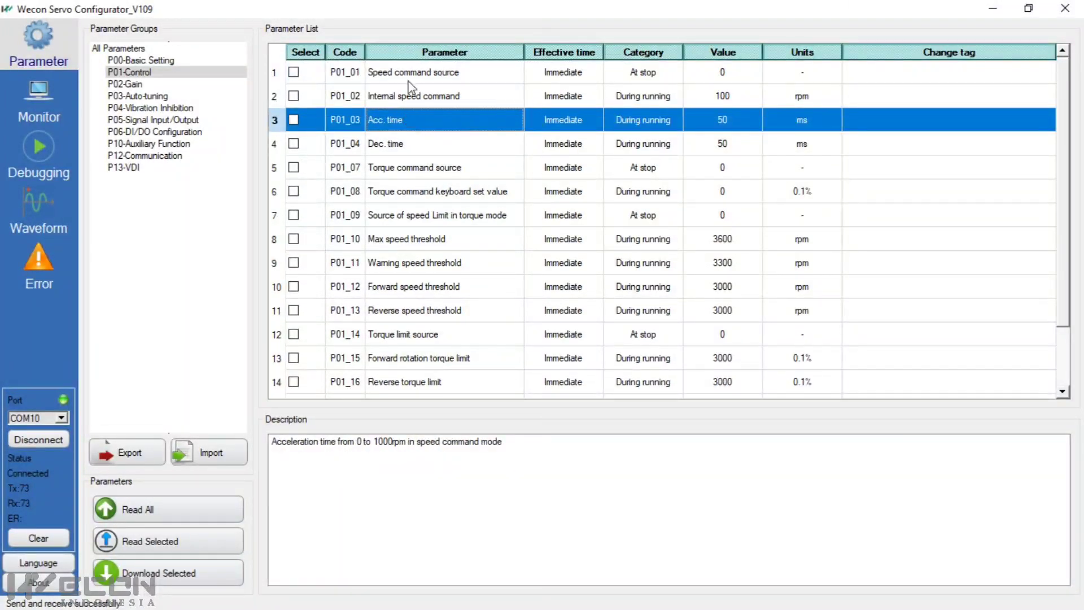
# Pass through P02-Gain to the P03-Auto-tuning group and read its mode selection, rotation direction and inertia identification descriptions
pyautogui.click(125, 83)
pyautogui.click(137, 96)
pyautogui.click(370, 121)
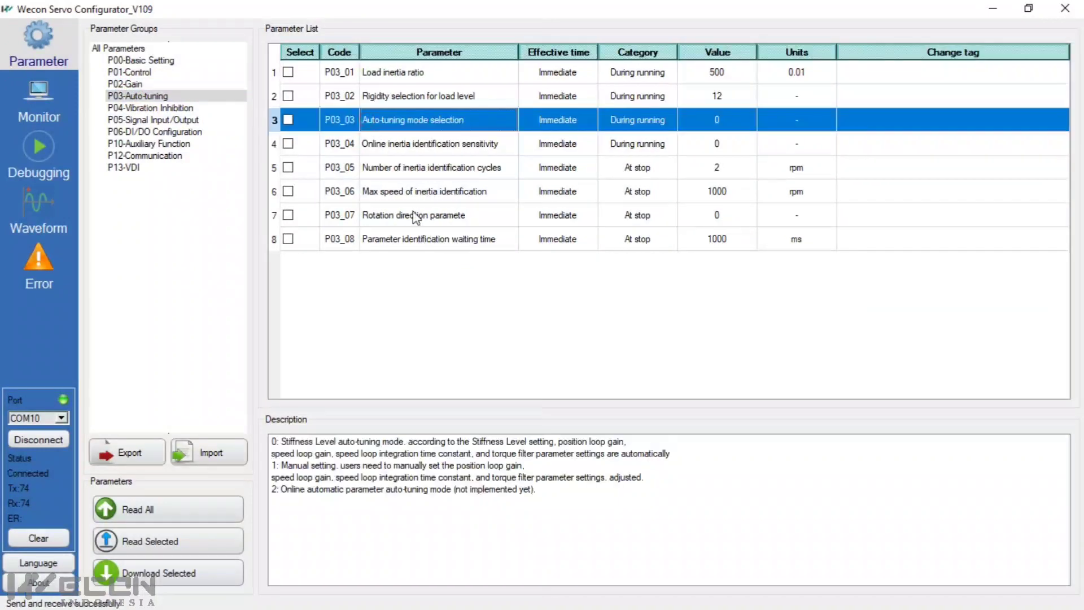
pyautogui.click(405, 215)
pyautogui.click(405, 143)
pyautogui.click(403, 239)
pyautogui.click(392, 148)
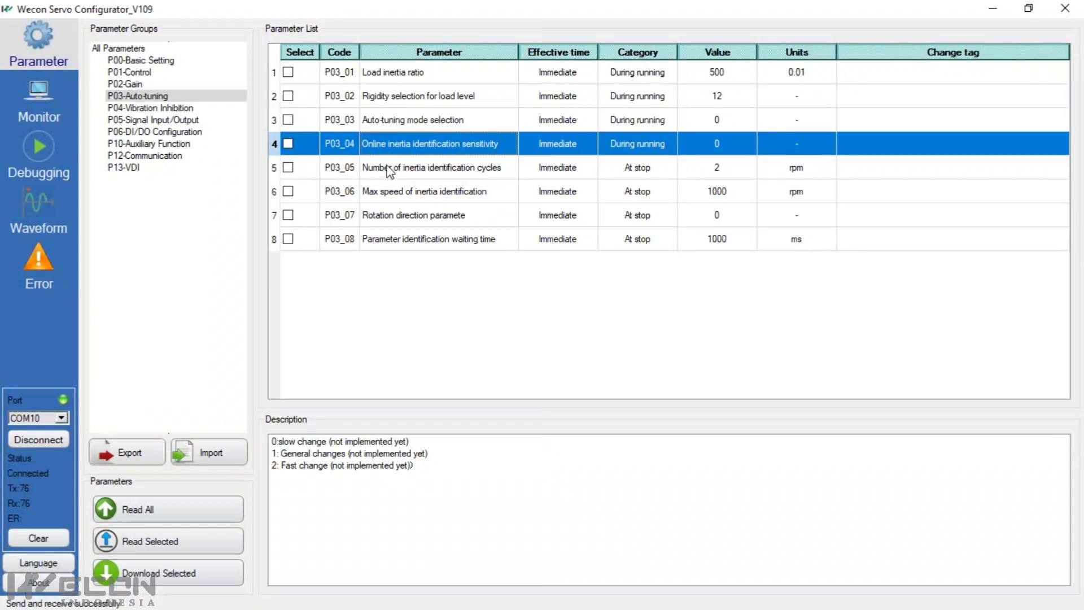
# Browse the P04 and P05 groups, and show the description of DI_1 function selection in P06-DI/DO Configuration
pyautogui.click(168, 108)
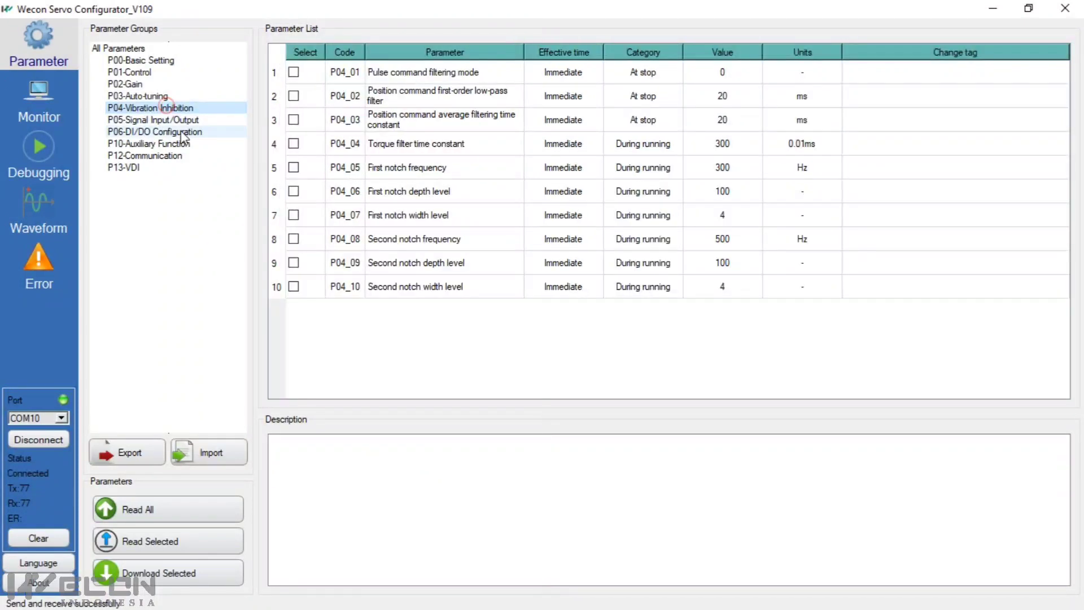
pyautogui.click(168, 120)
pyautogui.click(164, 132)
pyautogui.click(159, 159)
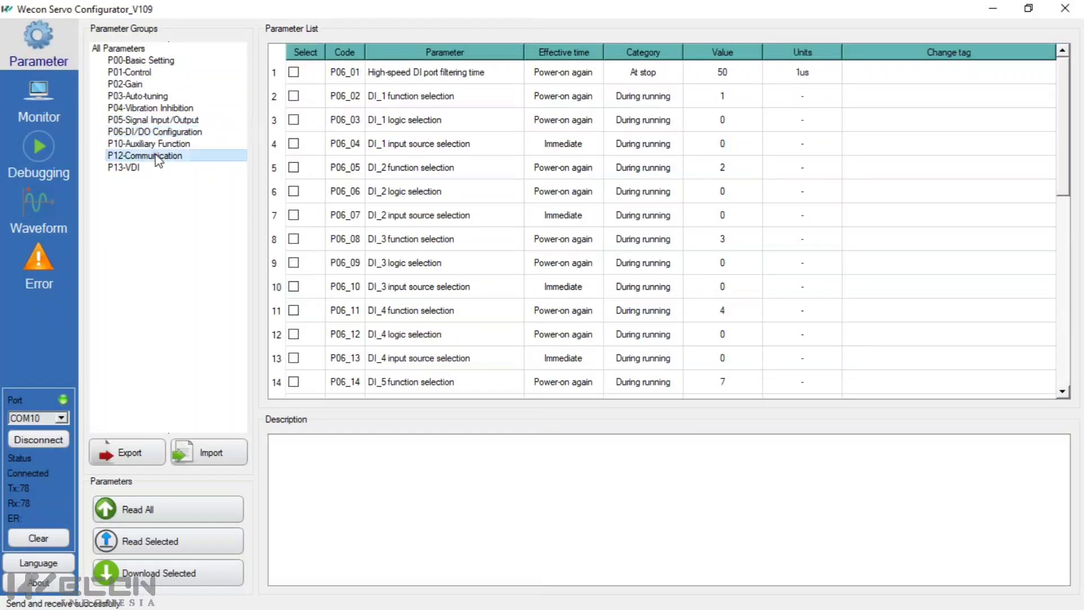
pyautogui.click(163, 132)
pyautogui.click(430, 98)
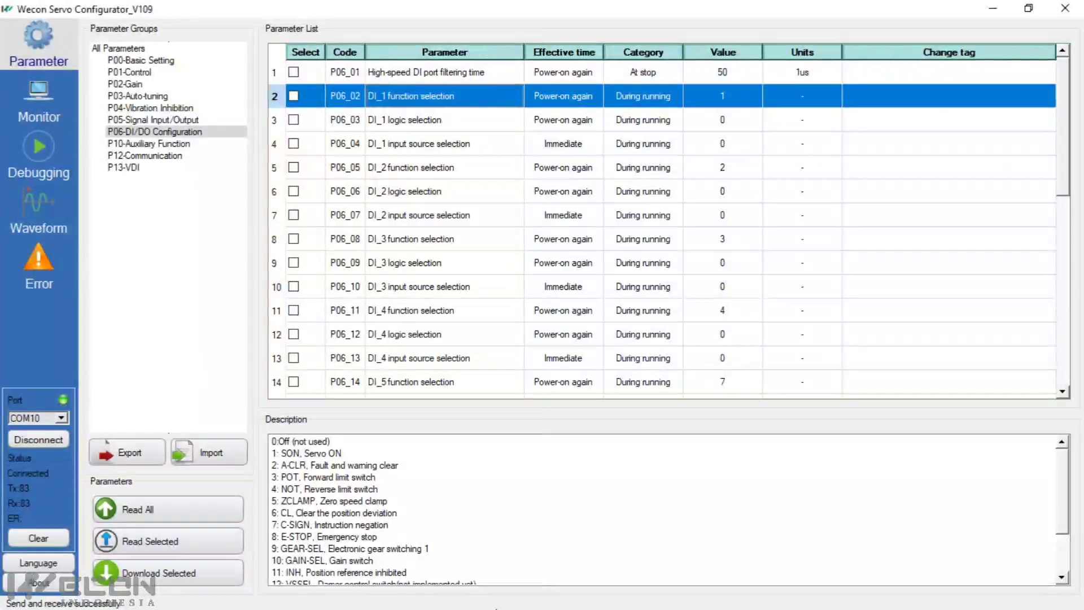
# Switch to the Servo User Manual in Adobe Acrobat and show section 4.3 on wiring of Input/Output Control Terminal CN2
pyautogui.press('super')
pyautogui.click(541, 597)
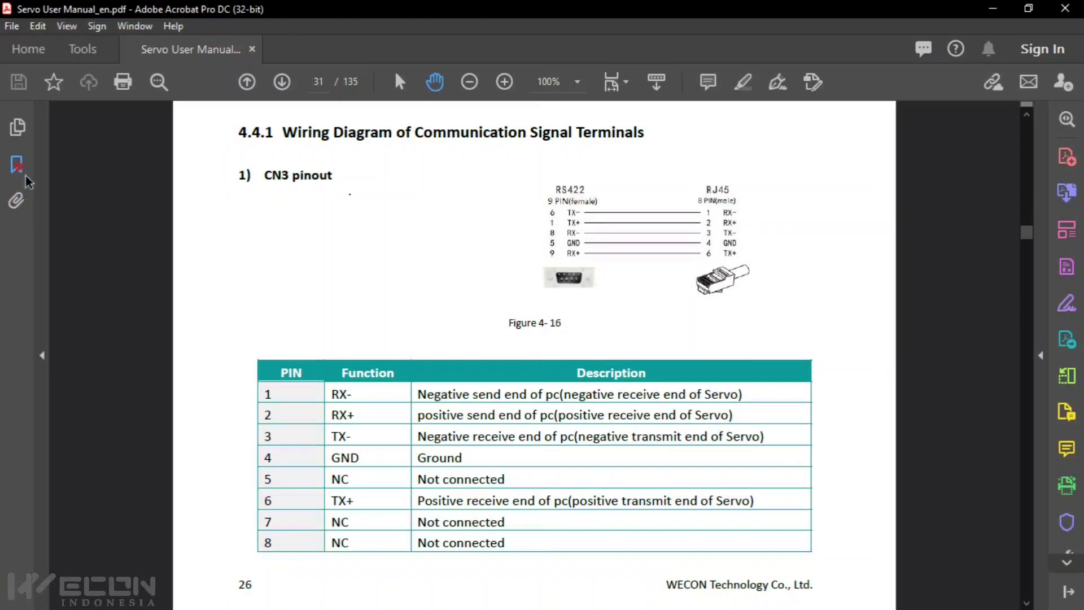
pyautogui.click(16, 164)
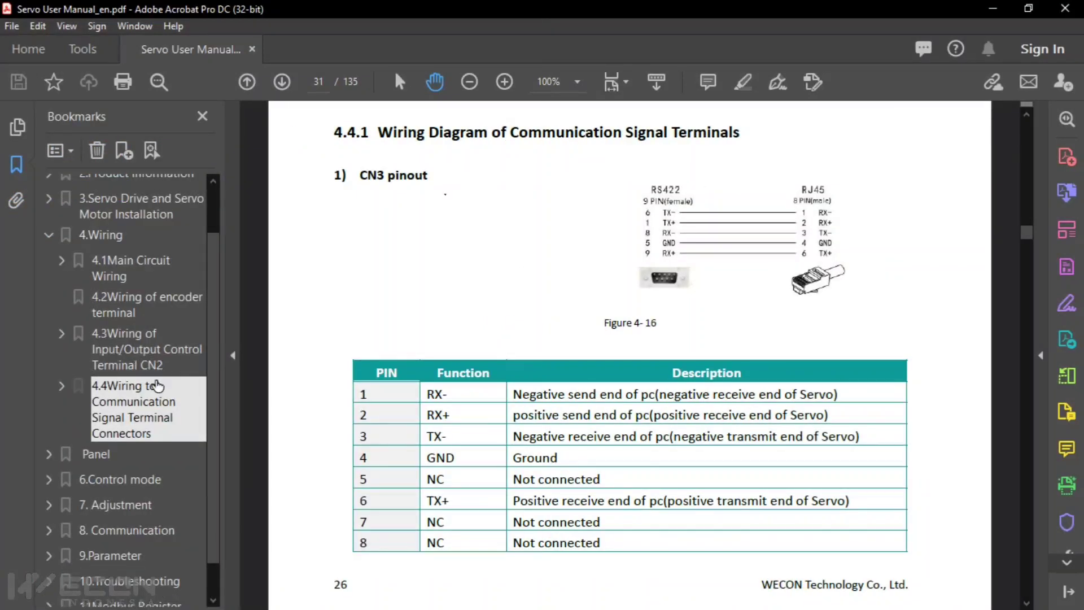
pyautogui.click(159, 355)
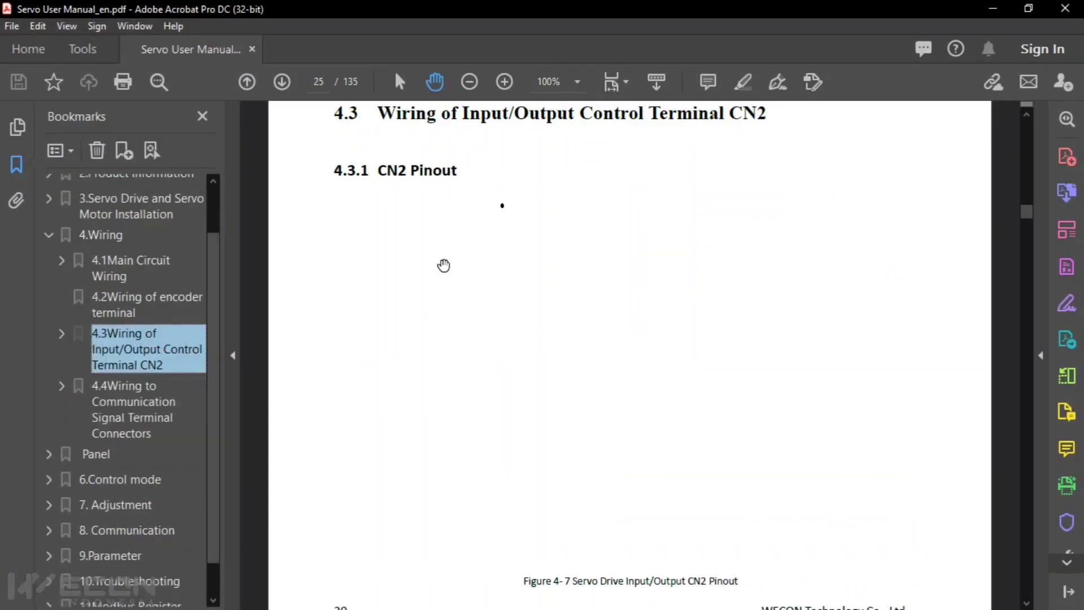
# Switch back to Wecon Servo Configurator and read the DI_1 logic selection and DI_1 input source selection descriptions
pyautogui.hotkey('alt', 'Tab')
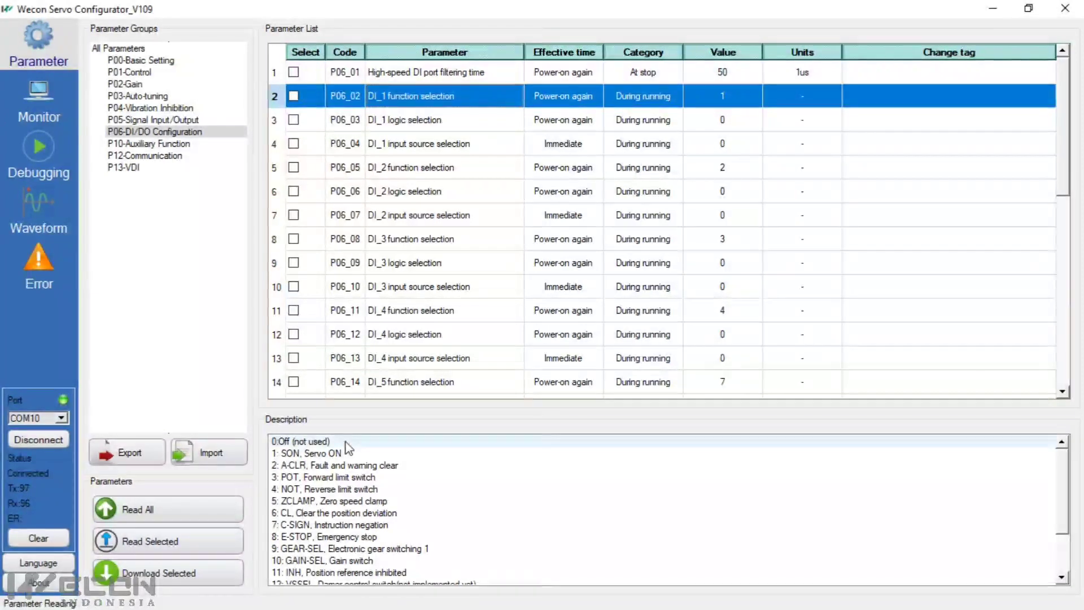
pyautogui.click(723, 121)
pyautogui.click(715, 148)
pyautogui.click(727, 192)
pyautogui.click(720, 146)
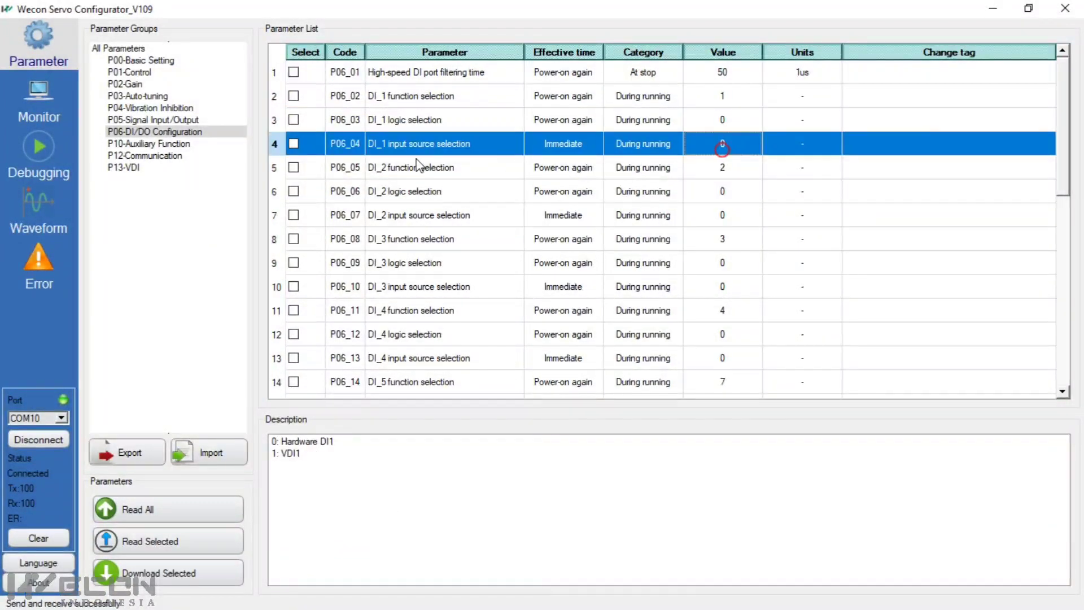
# Look through the remaining digital inputs to the digital outputs, and check the DO_1 function and output logic selection descriptions
pyautogui.scroll(-4, 423, 237)
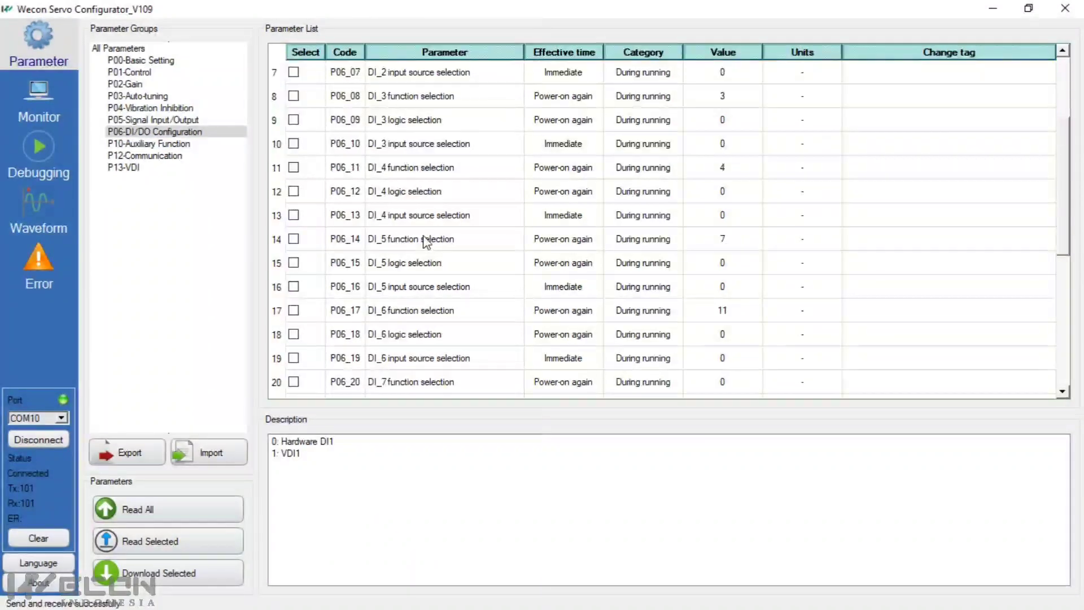
pyautogui.scroll(-2, 444, 277)
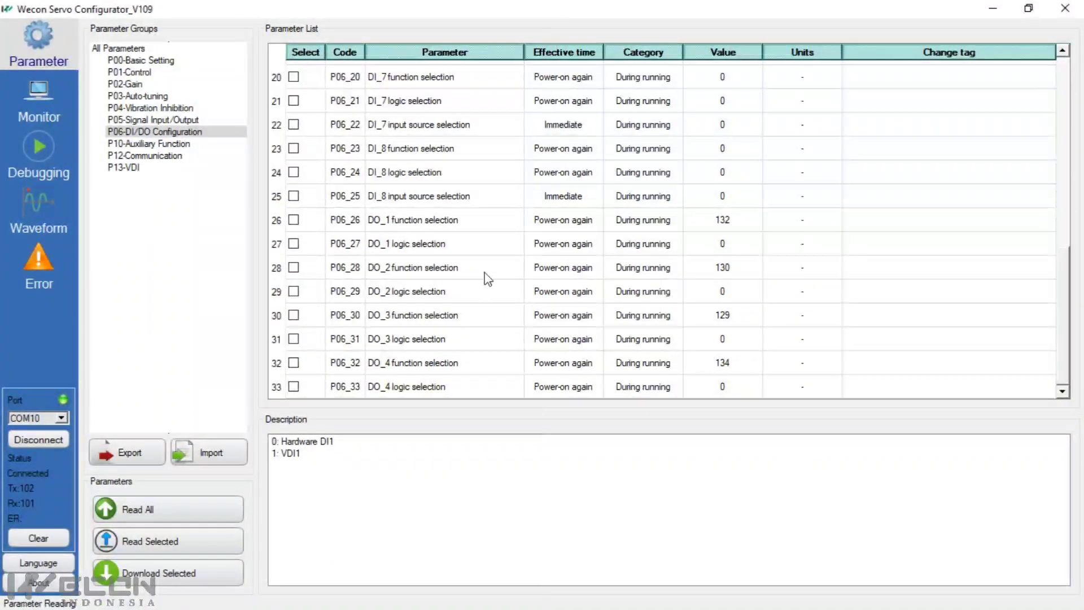
pyautogui.click(442, 226)
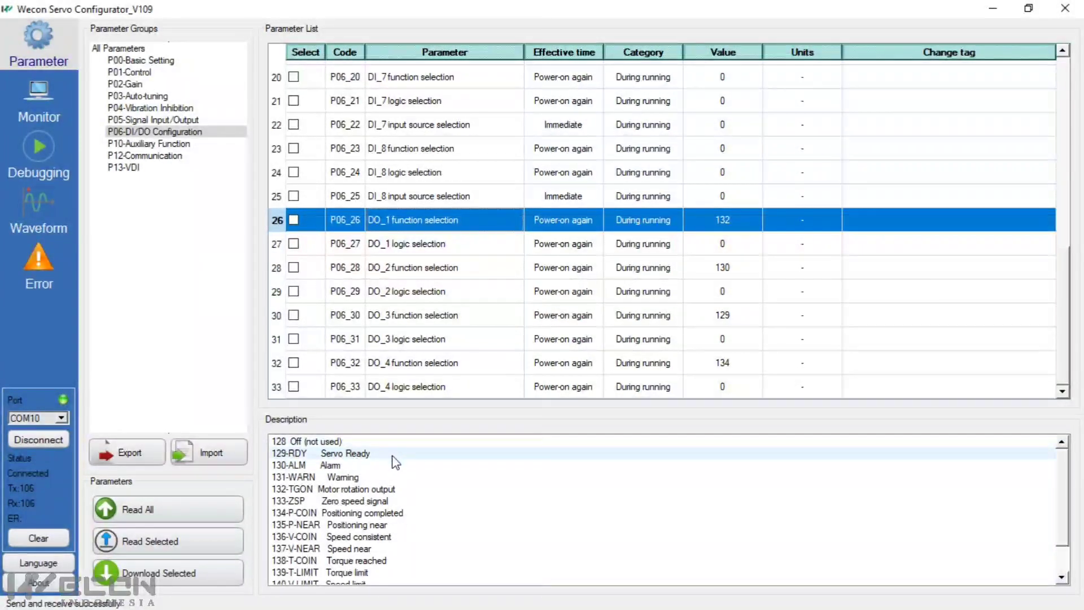
pyautogui.click(415, 291)
pyautogui.click(422, 246)
# Read the complete list of function options in the P06_26 DO_1 function selection description
pyautogui.click(419, 225)
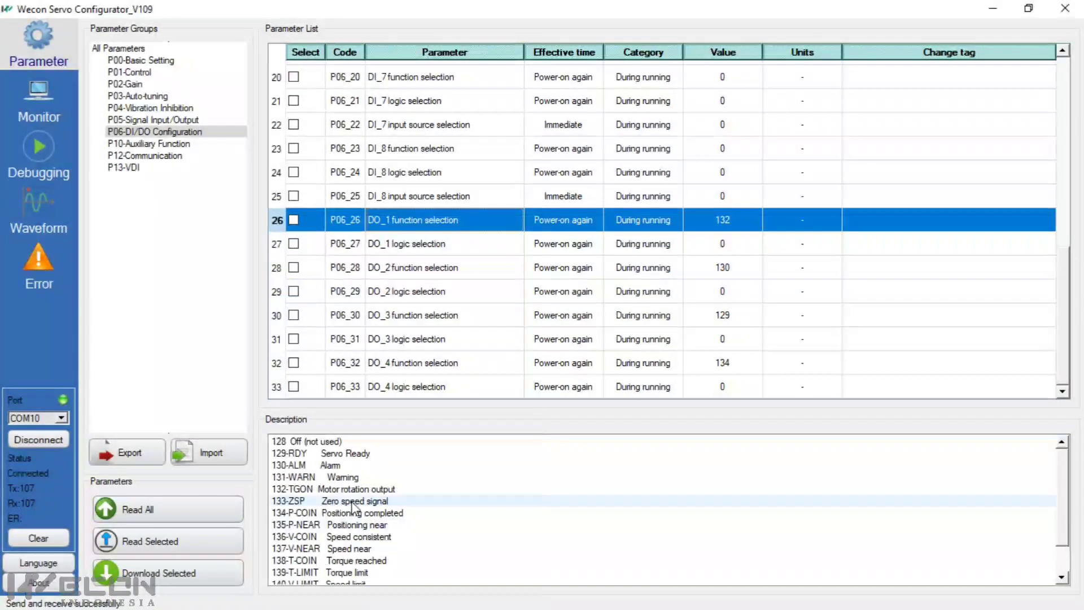
pyautogui.scroll(-1, 303, 517)
pyautogui.scroll(1, 356, 546)
pyautogui.scroll(-1, 334, 494)
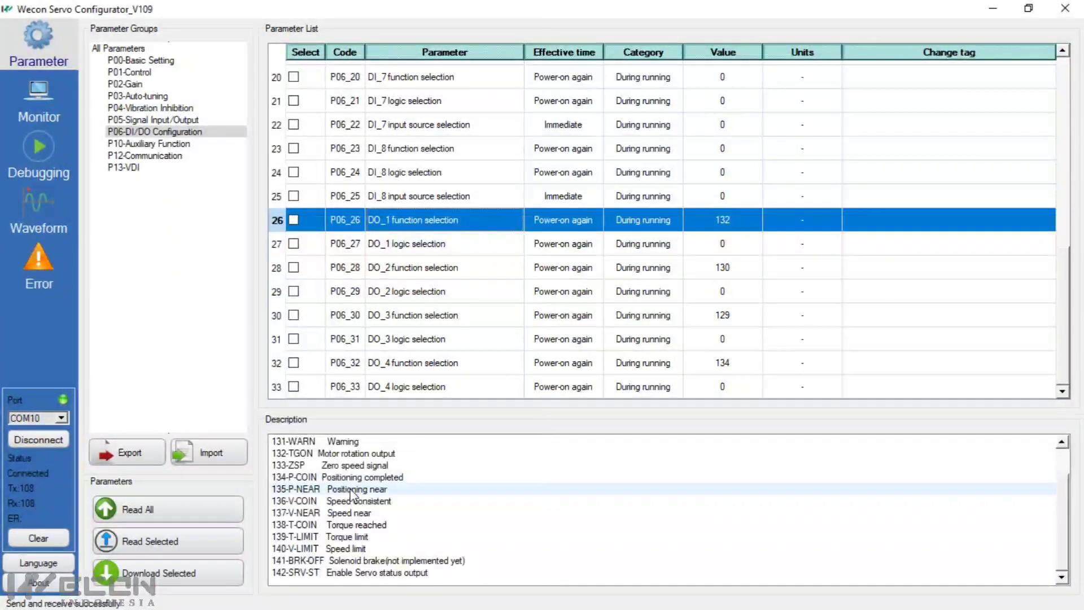
pyautogui.scroll(1, 362, 490)
# Check the DO_2 and DO_3 function selection parameters and the P06_27 DO_1 logic selection description
pyautogui.click(395, 267)
pyautogui.click(367, 314)
pyautogui.click(361, 243)
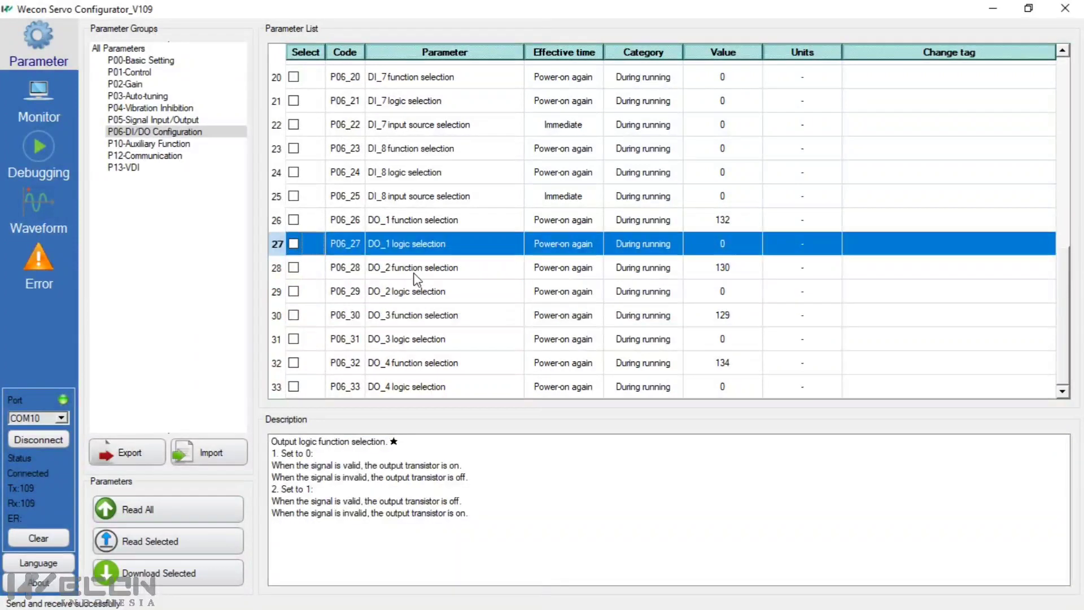
# Pass through P10-Auxiliary Function to the P12-Communication group and view the description of P12_01 RS485 station NO
pyautogui.scroll(7, 395, 225)
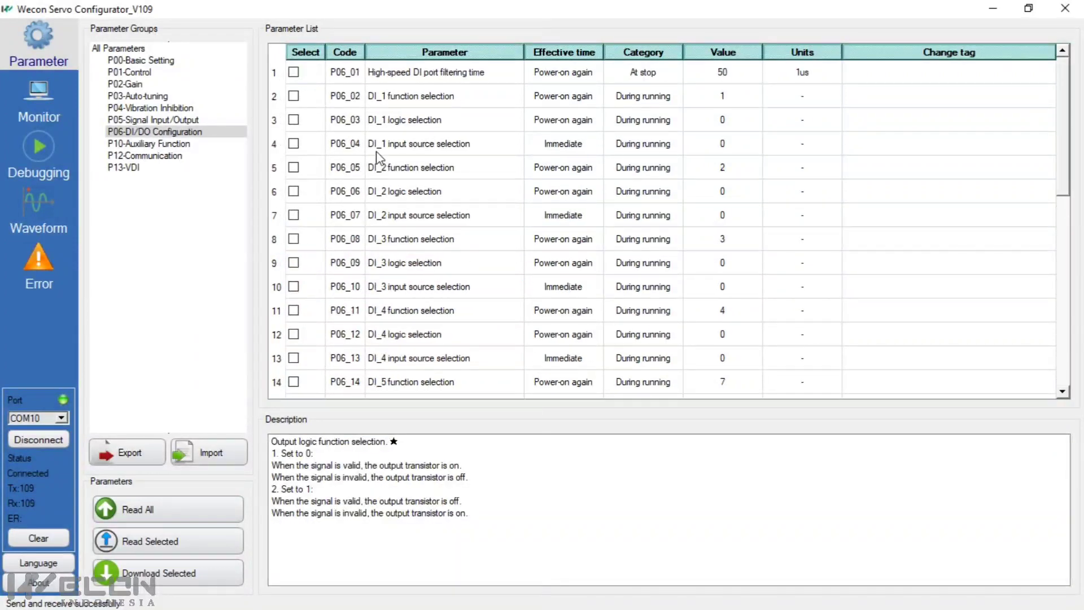
pyautogui.click(150, 144)
pyautogui.click(148, 158)
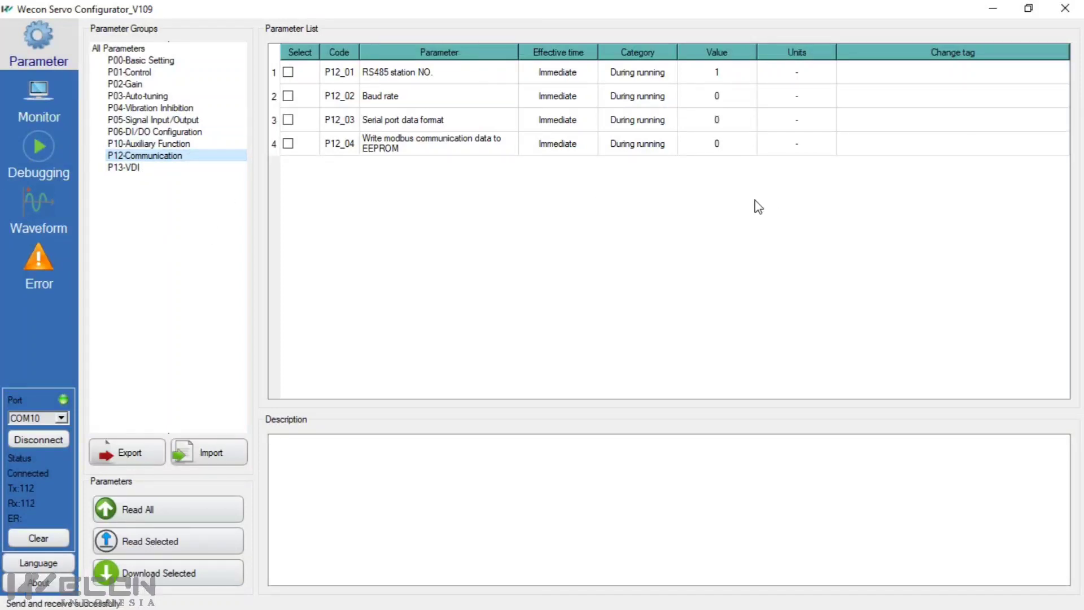
pyautogui.click(421, 73)
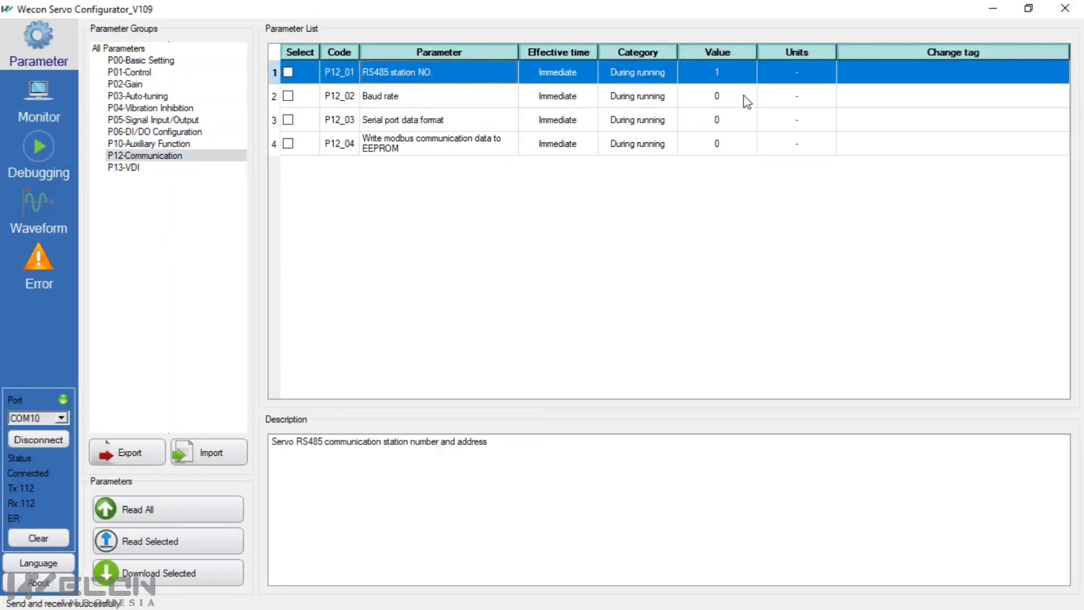
# Set the P12_01 RS485 station NO. to 2 and the P12_02 baud rate to 2 (9600bps)
pyautogui.doubleClick(740, 76)
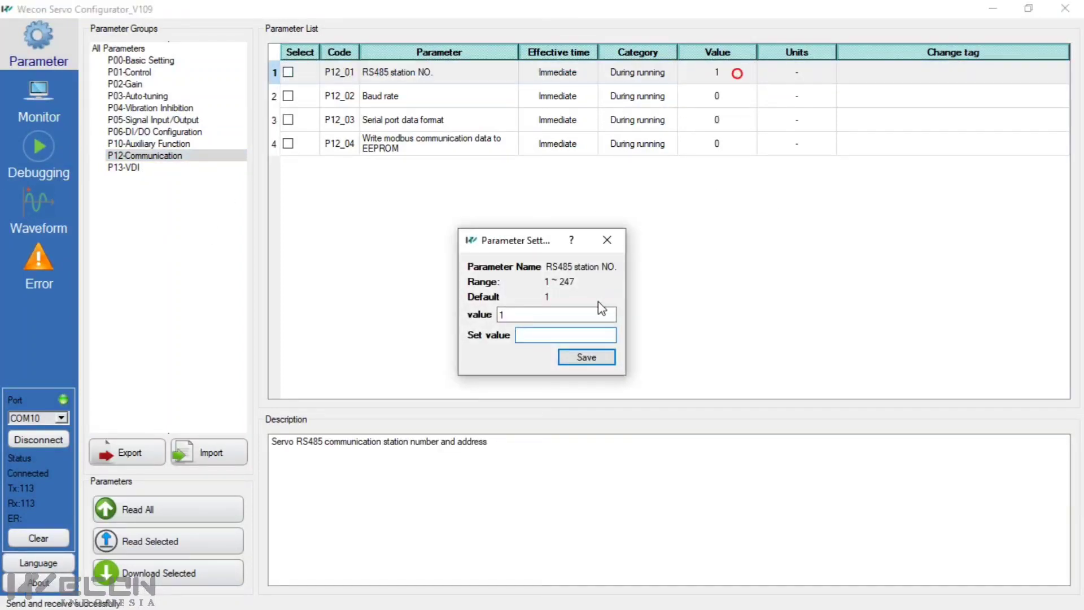
pyautogui.click(567, 361)
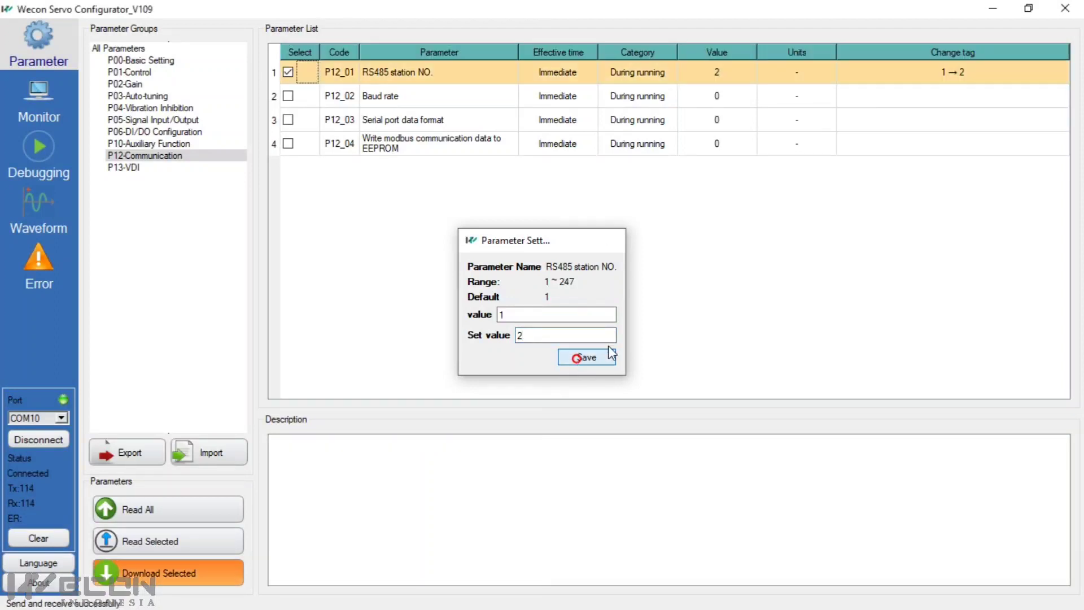
pyautogui.click(712, 96)
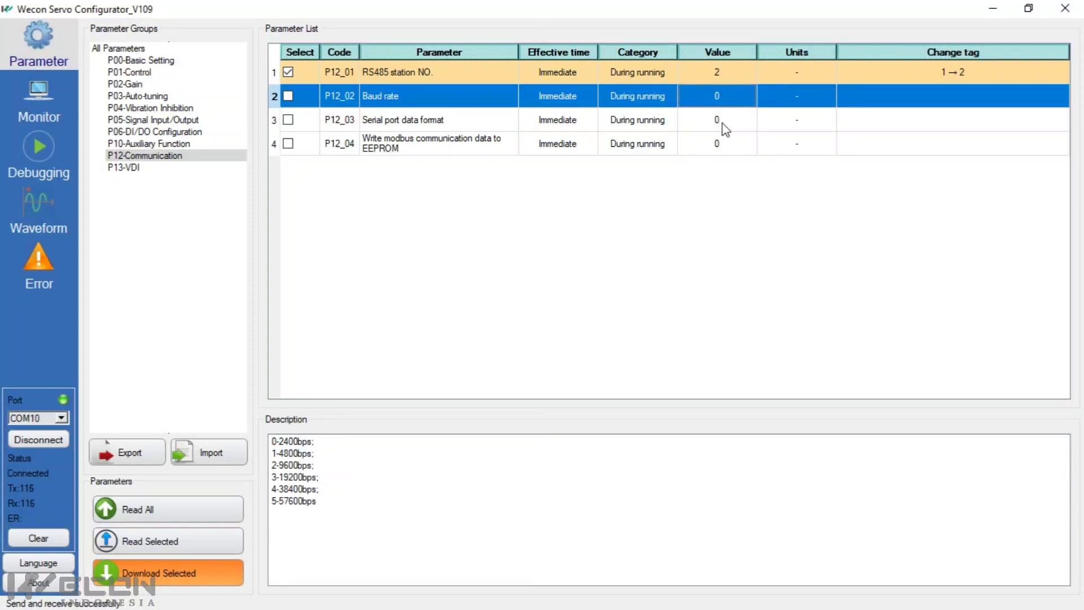
pyautogui.doubleClick(718, 97)
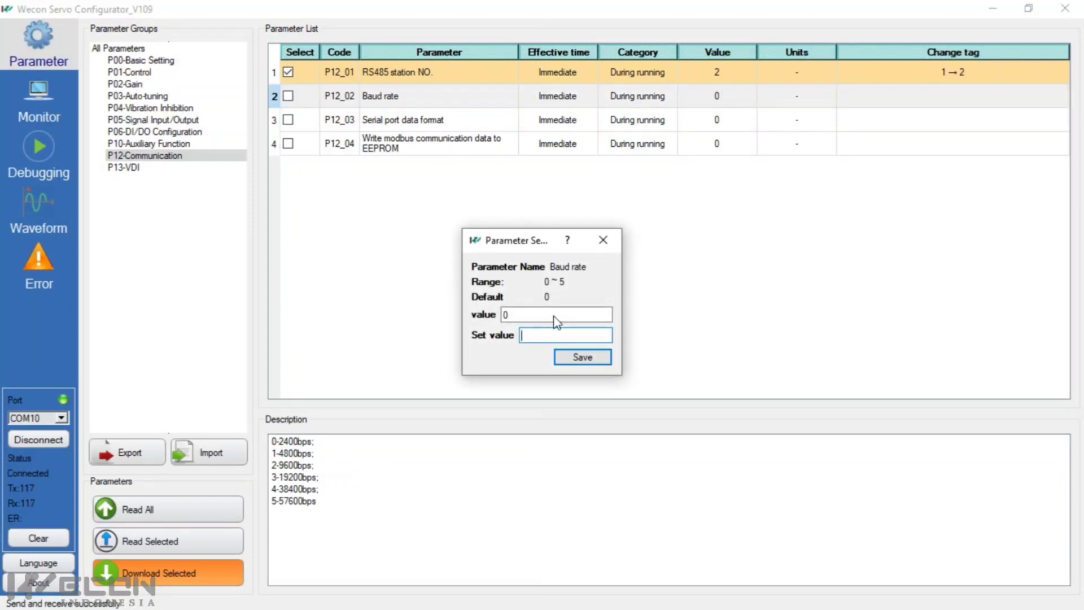
pyautogui.write('2')
pyautogui.click(587, 361)
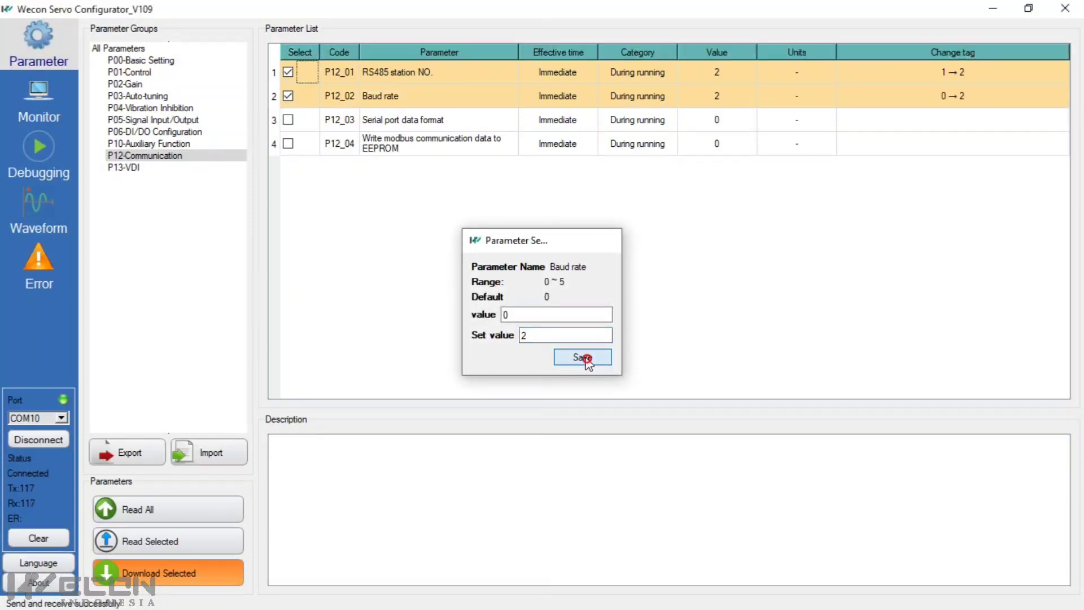
# Check the format options of P12_03 Serial port data format and set it to 3 (2 stop bit, no check)
pyautogui.click(446, 123)
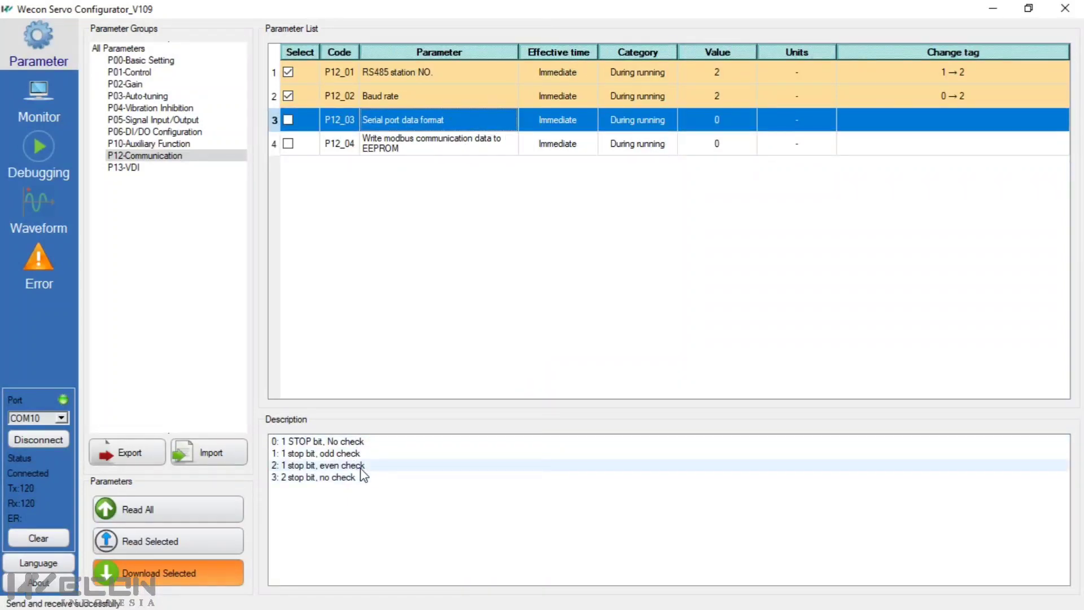
pyautogui.click(306, 496)
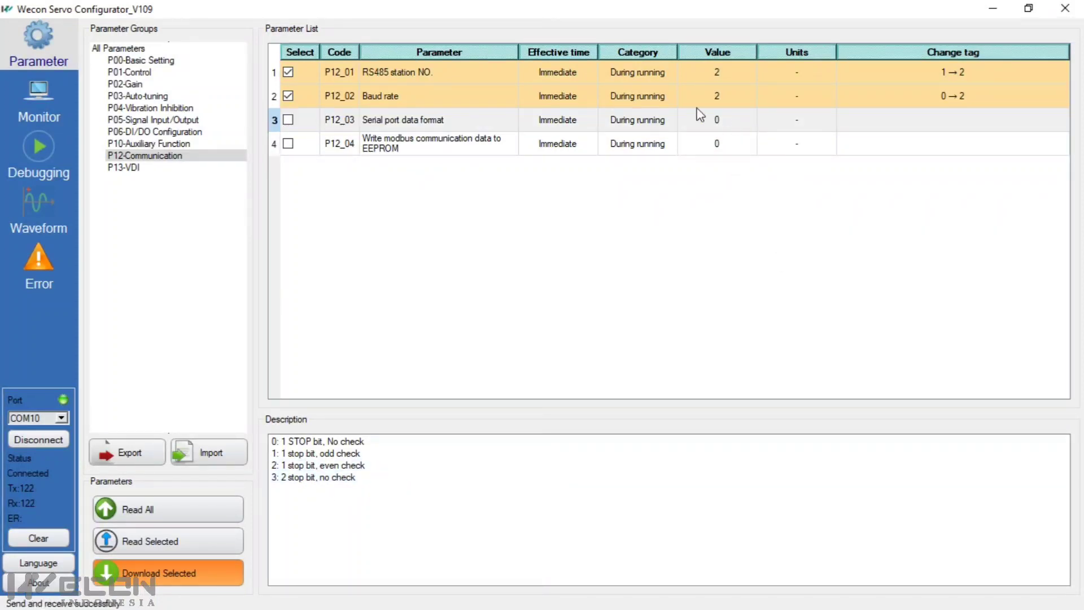
pyautogui.doubleClick(716, 118)
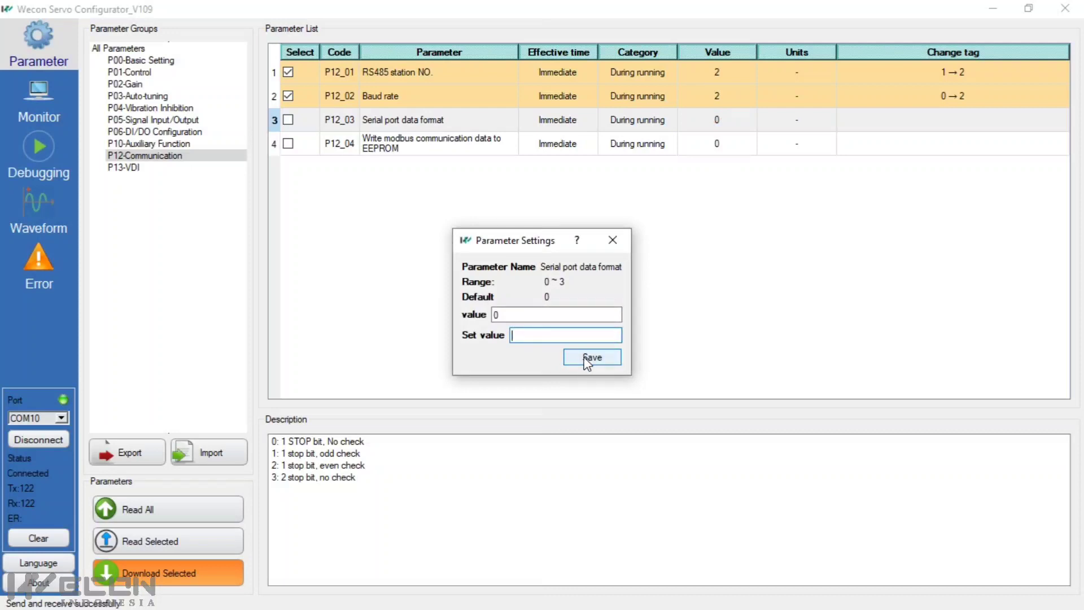
pyautogui.write('3')
pyautogui.click(598, 360)
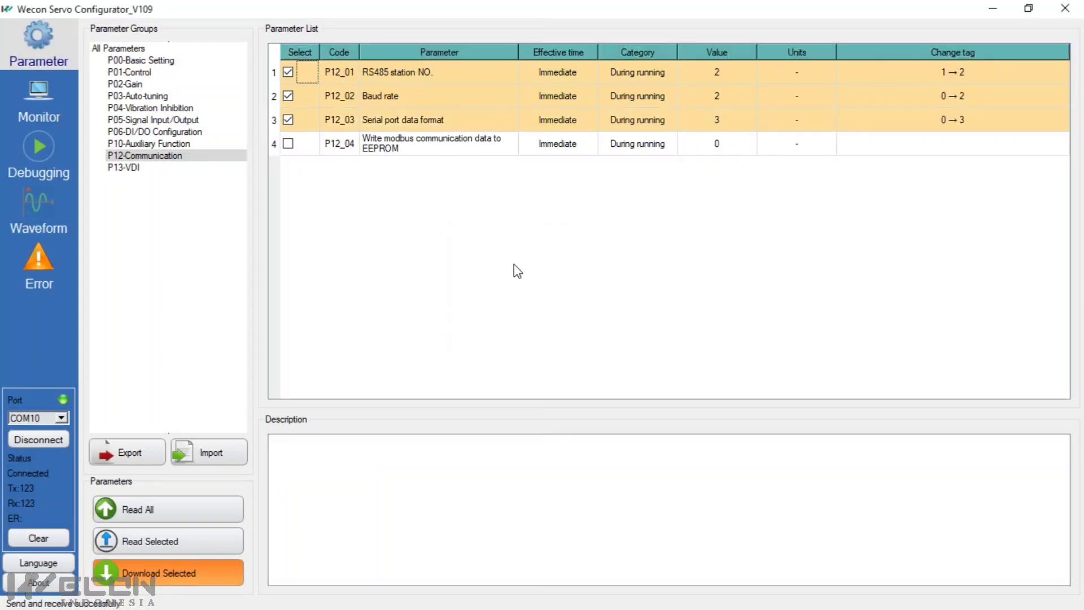
# View the P12_04 EEPROM write options and download the three changed communication parameters to the servo drive
pyautogui.click(453, 148)
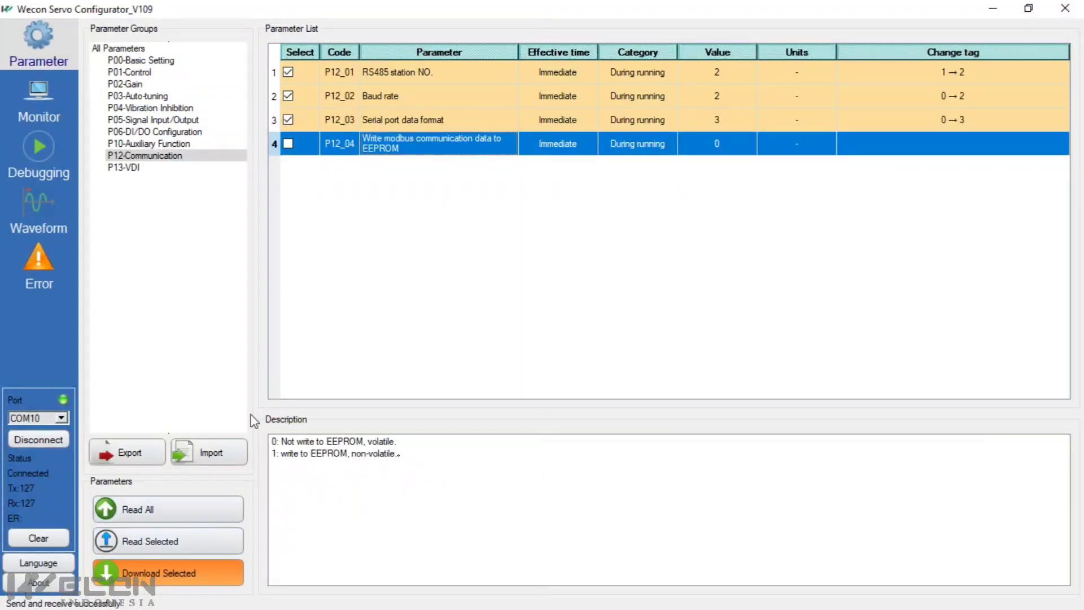
pyautogui.click(298, 122)
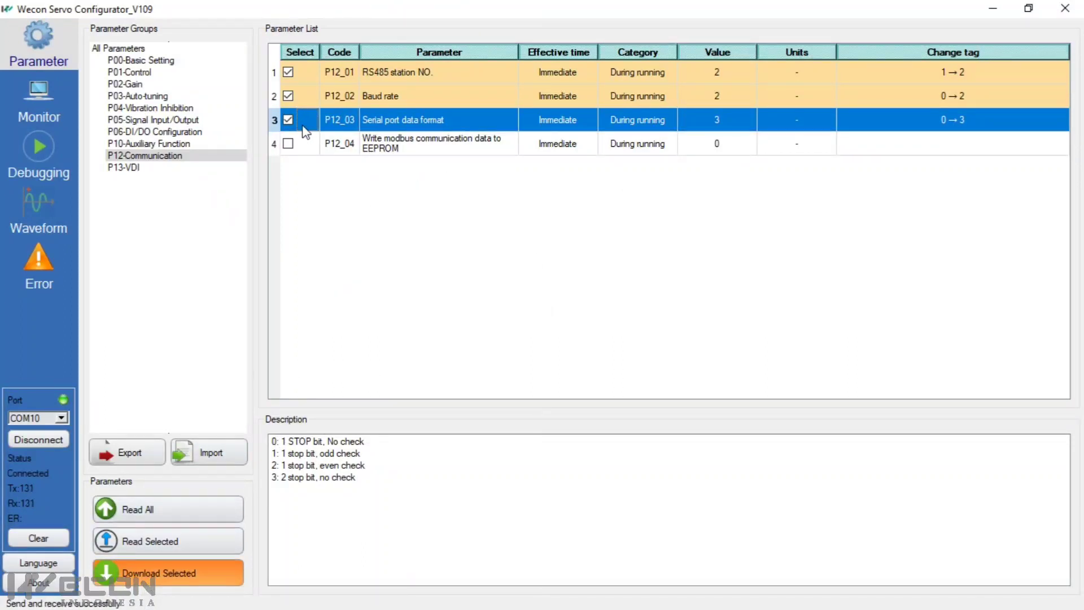
pyautogui.click(199, 574)
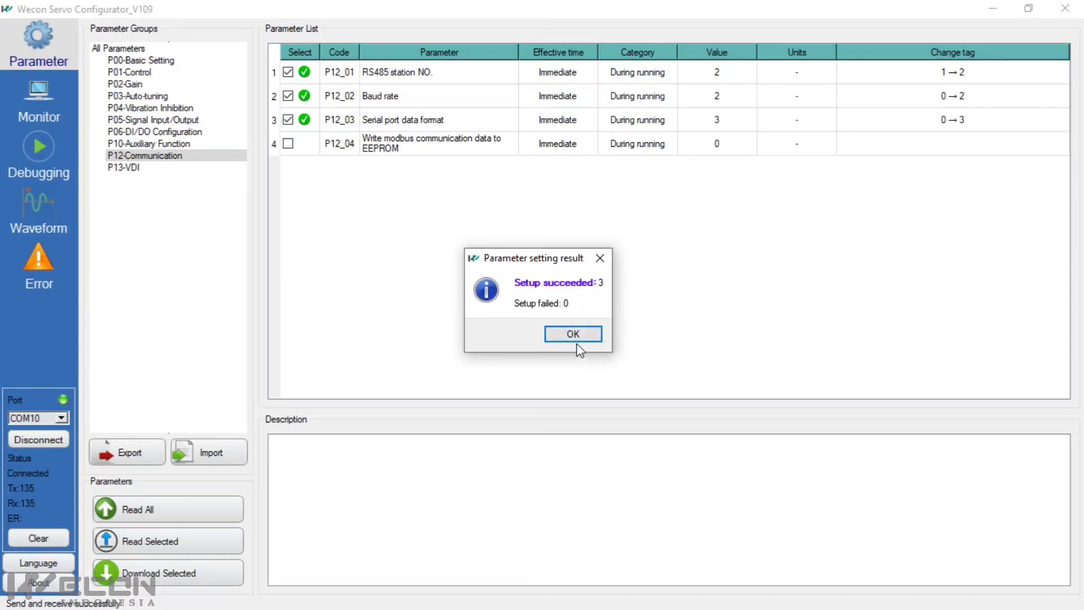
pyautogui.click(573, 335)
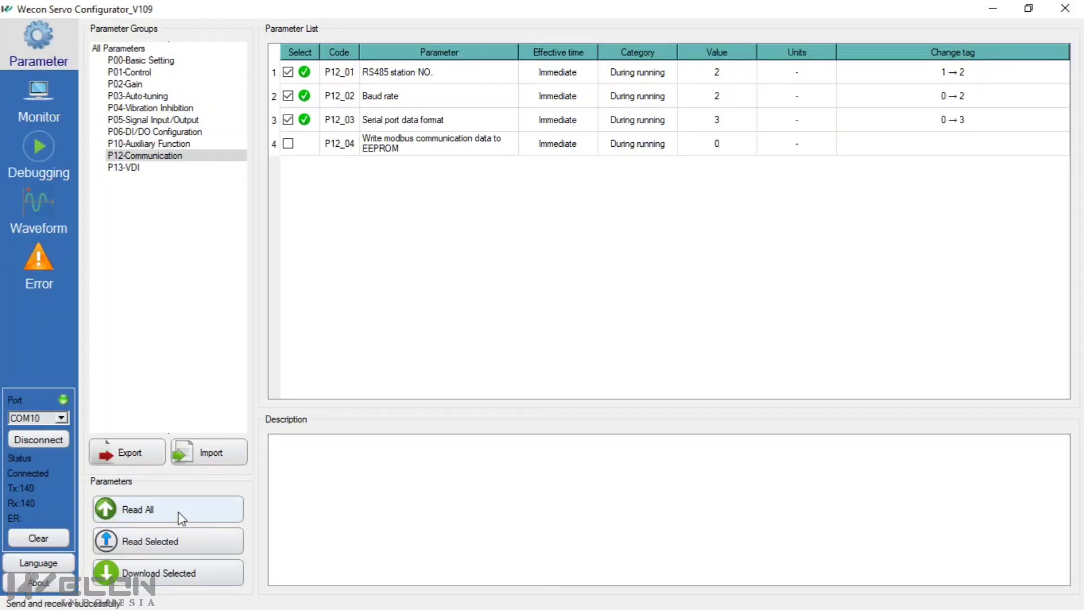
# Read the selected communication parameters back from the drive and check the station number, baud rate and serial port data format values
pyautogui.click(199, 552)
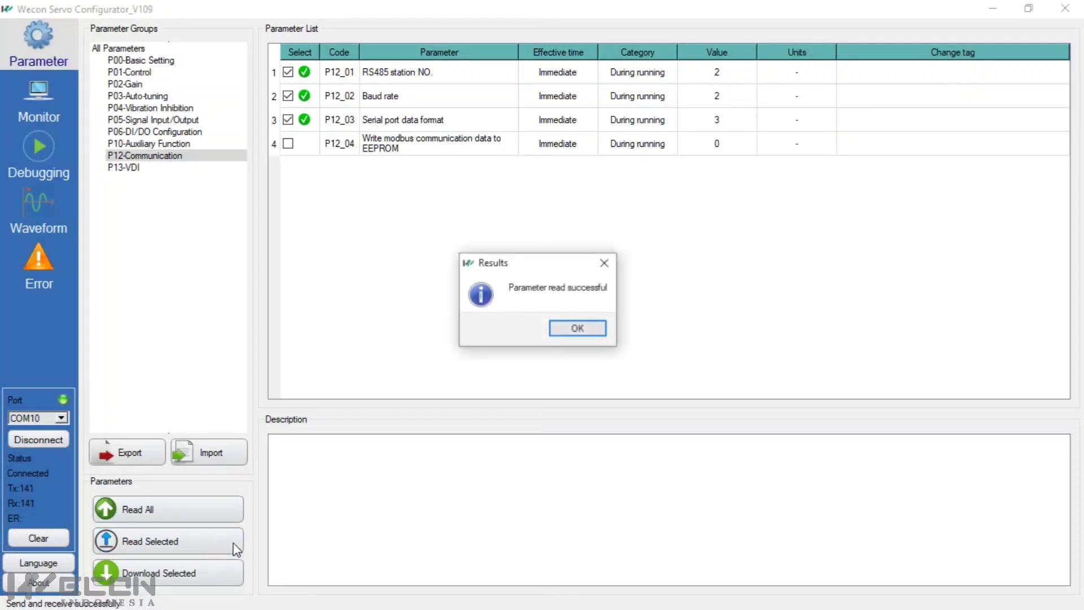
pyautogui.click(582, 331)
pyautogui.click(715, 93)
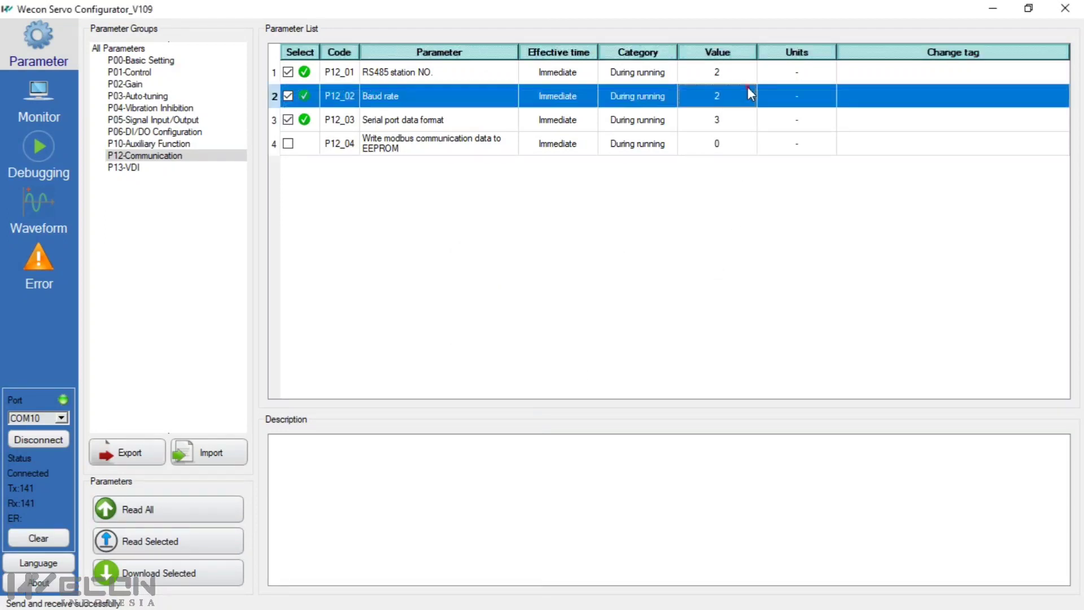
pyautogui.click(710, 129)
pyautogui.click(652, 75)
pyautogui.click(569, 123)
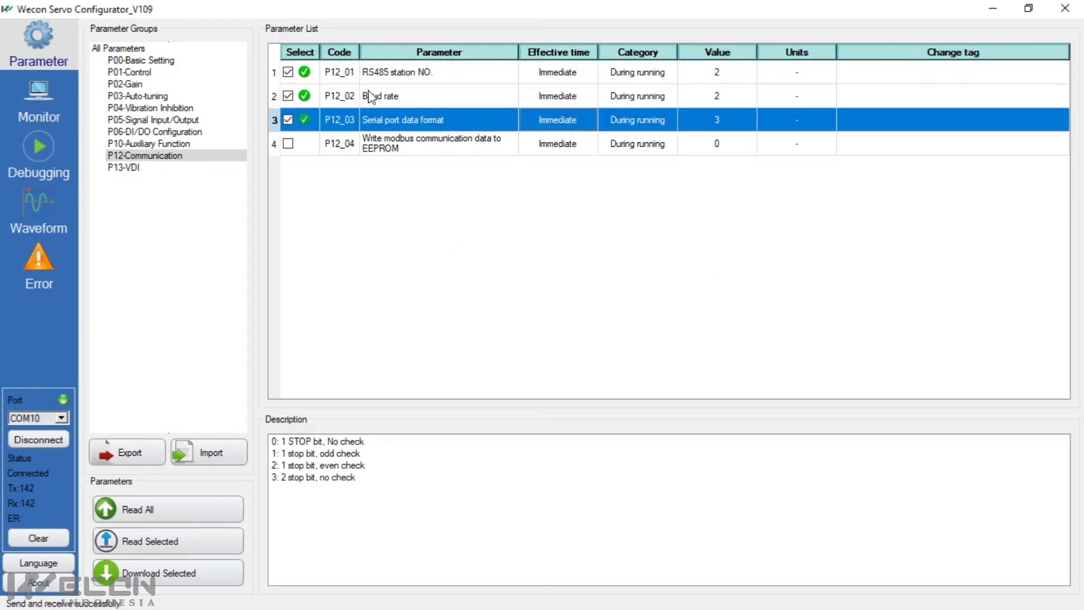
pyautogui.click(368, 93)
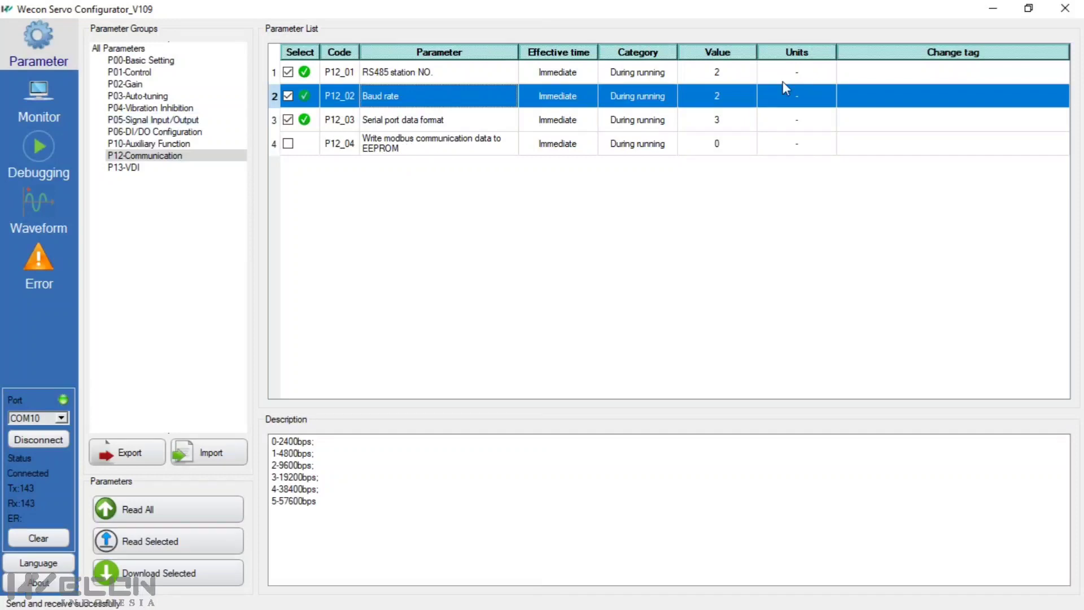
# Query the servo's monitored status variables and look through the list from the servo state to the fault and alarm history
pyautogui.click(35, 105)
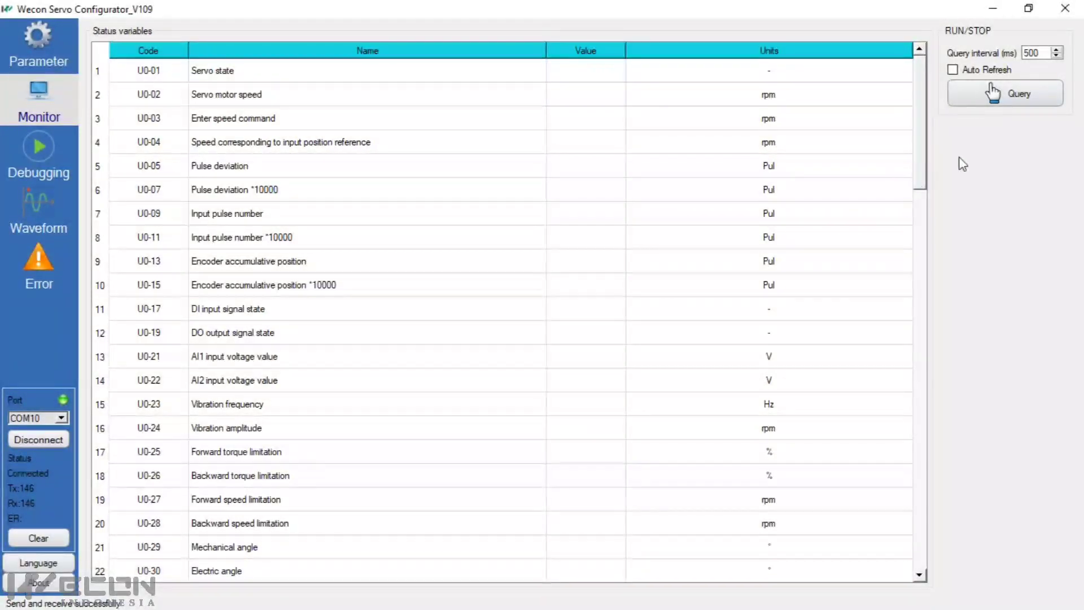
pyautogui.click(992, 92)
pyautogui.click(477, 148)
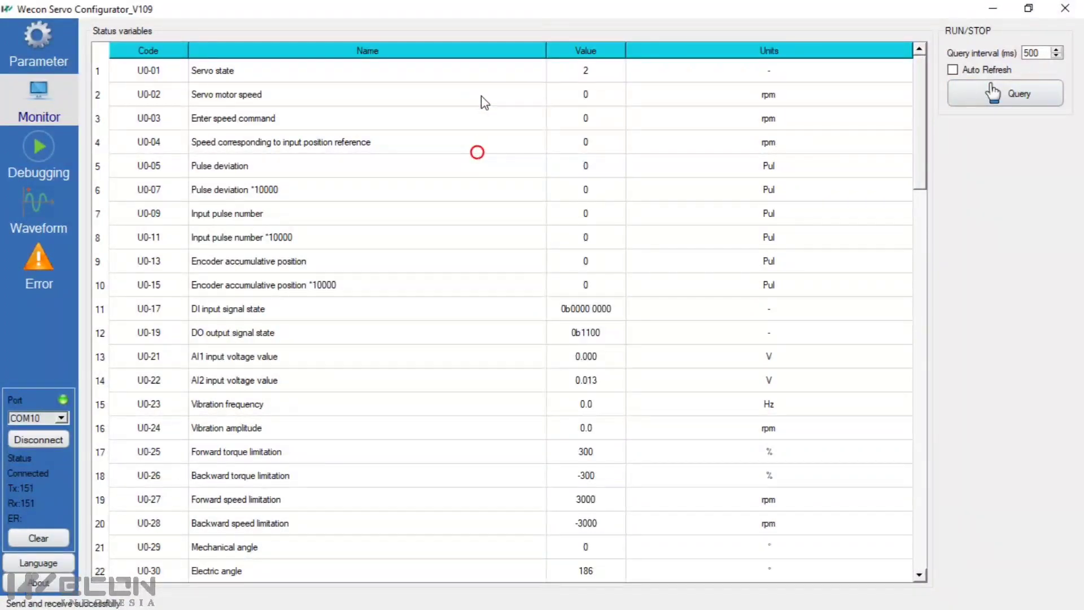
pyautogui.scroll(-2, 566, 213)
pyautogui.scroll(2, 567, 226)
pyautogui.scroll(-4, 491, 250)
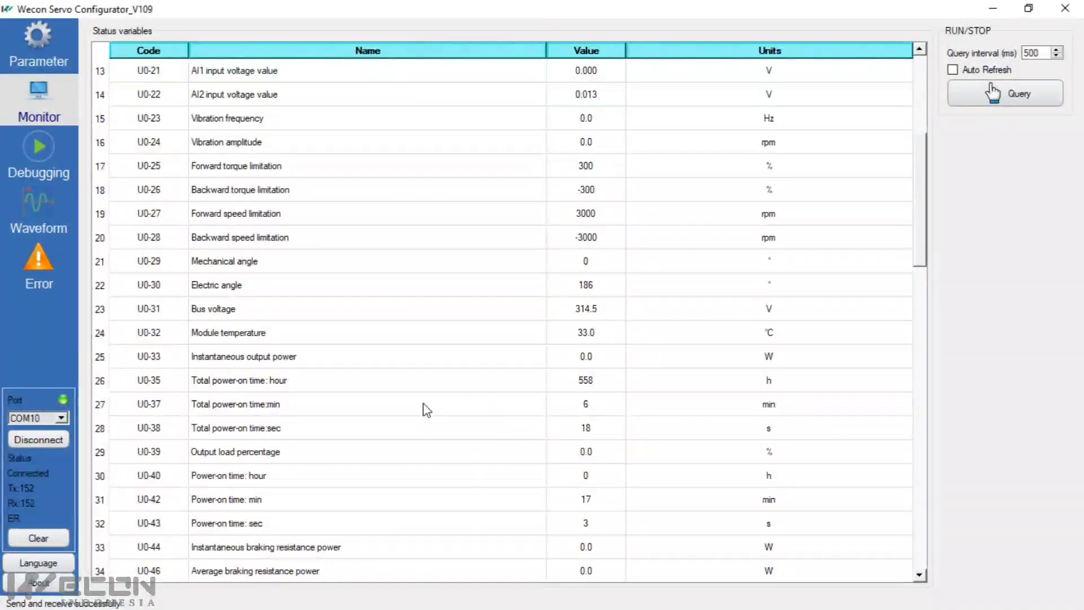
pyautogui.scroll(-9, 427, 410)
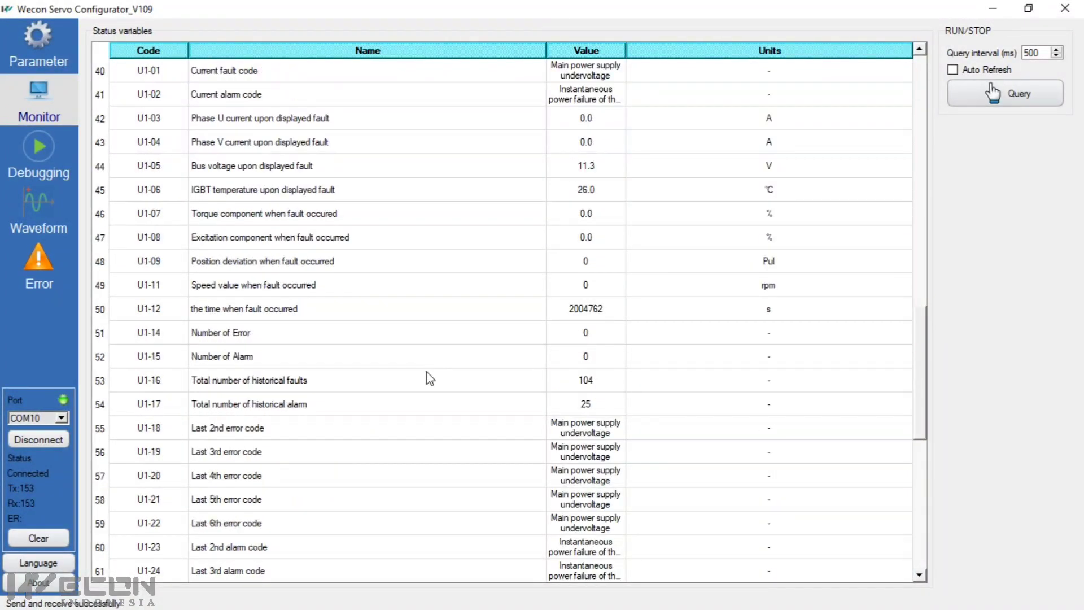
pyautogui.scroll(-6, 431, 377)
pyautogui.scroll(16, 463, 393)
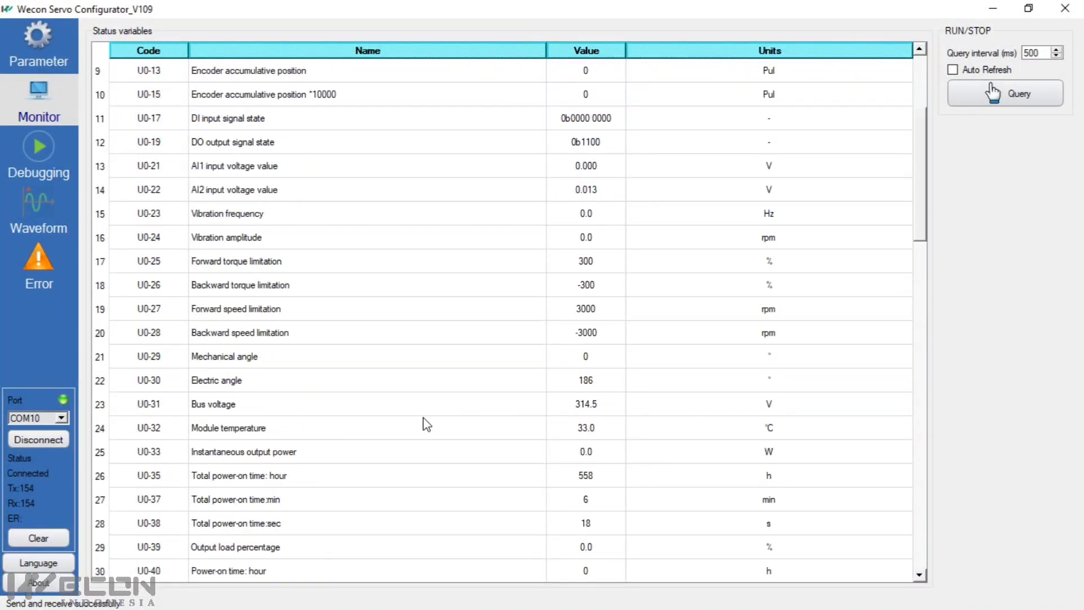
pyautogui.scroll(3, 427, 424)
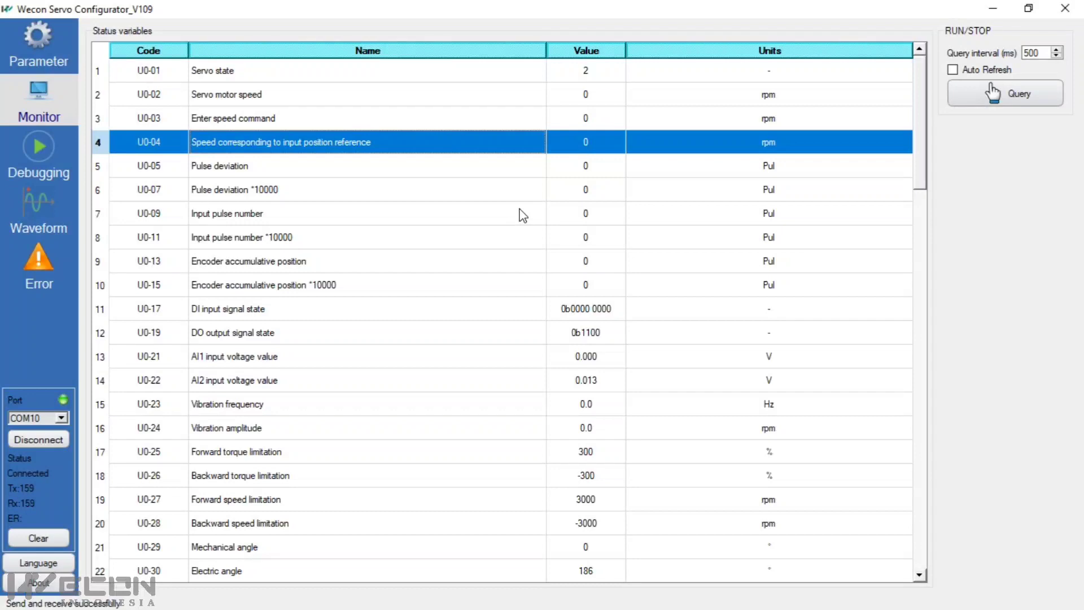
pyautogui.scroll(-4, 432, 219)
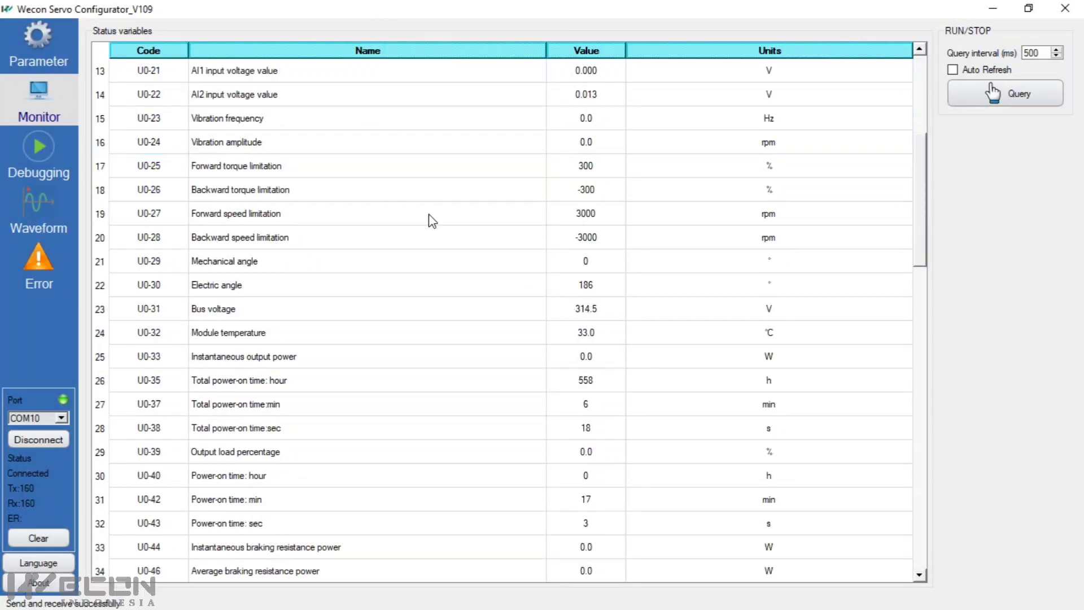
pyautogui.scroll(4, 173, 235)
# Go to servo debugging and switch the servo on, accepting the power-up safety warning
pyautogui.click(49, 163)
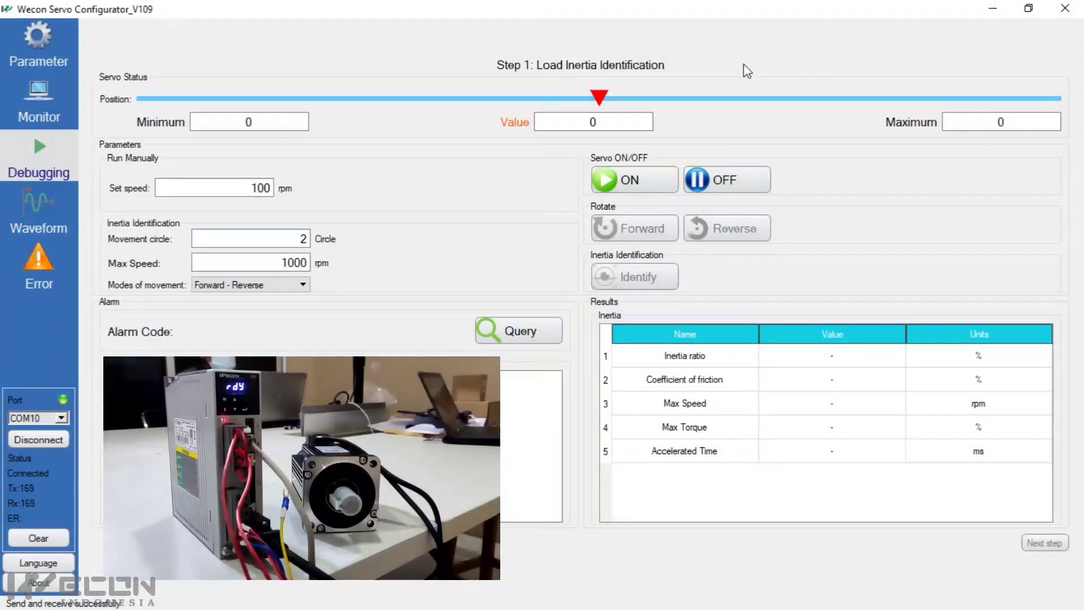
pyautogui.click(648, 178)
pyautogui.click(625, 331)
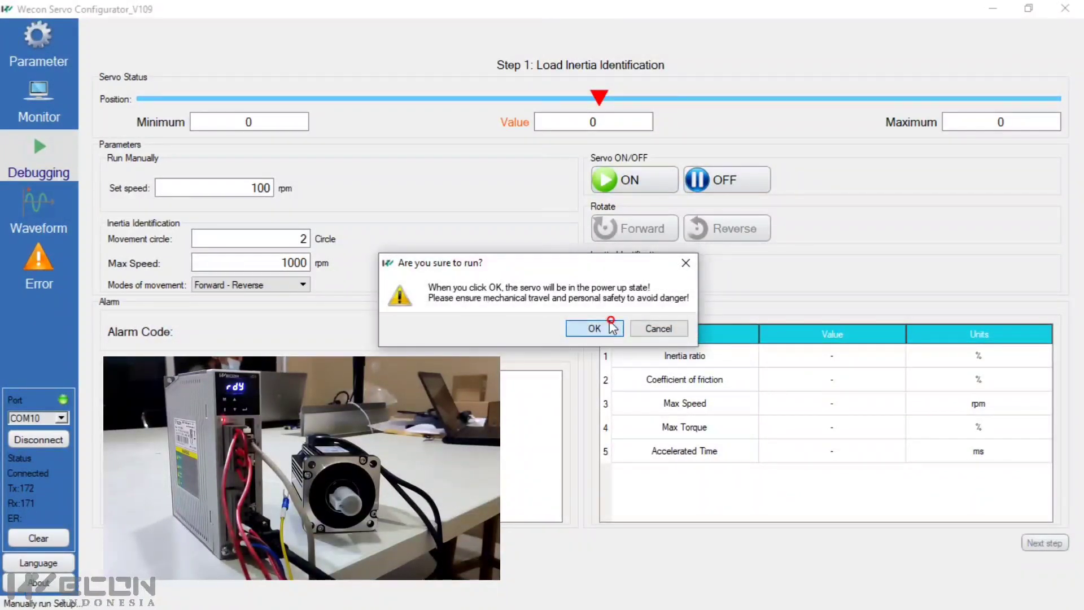
# Jog the motor forward at the set speed of 100 rpm and stop it
pyautogui.click(632, 231)
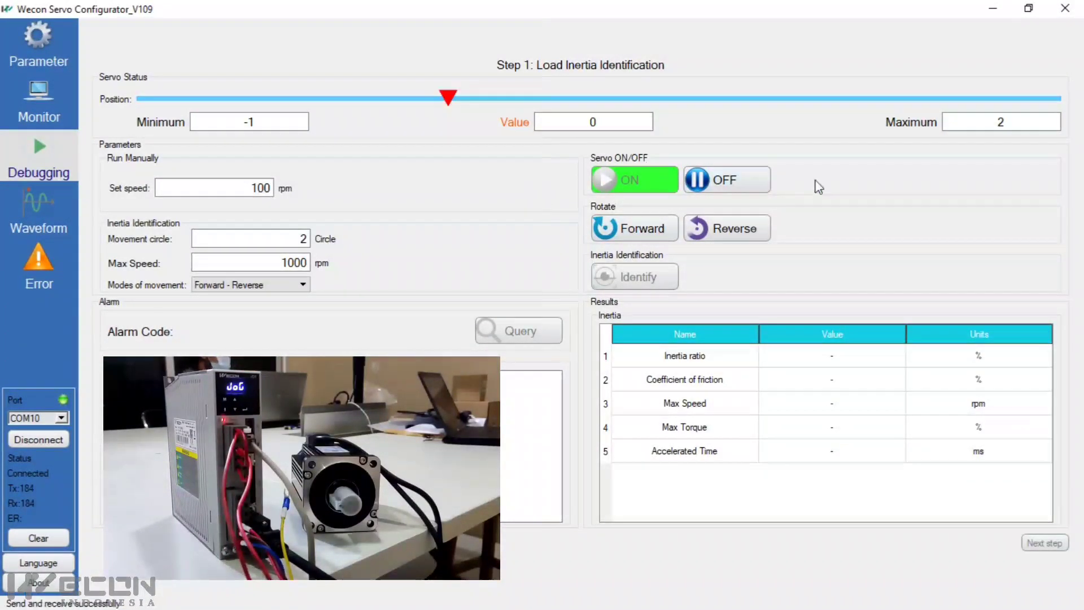
pyautogui.click(648, 226)
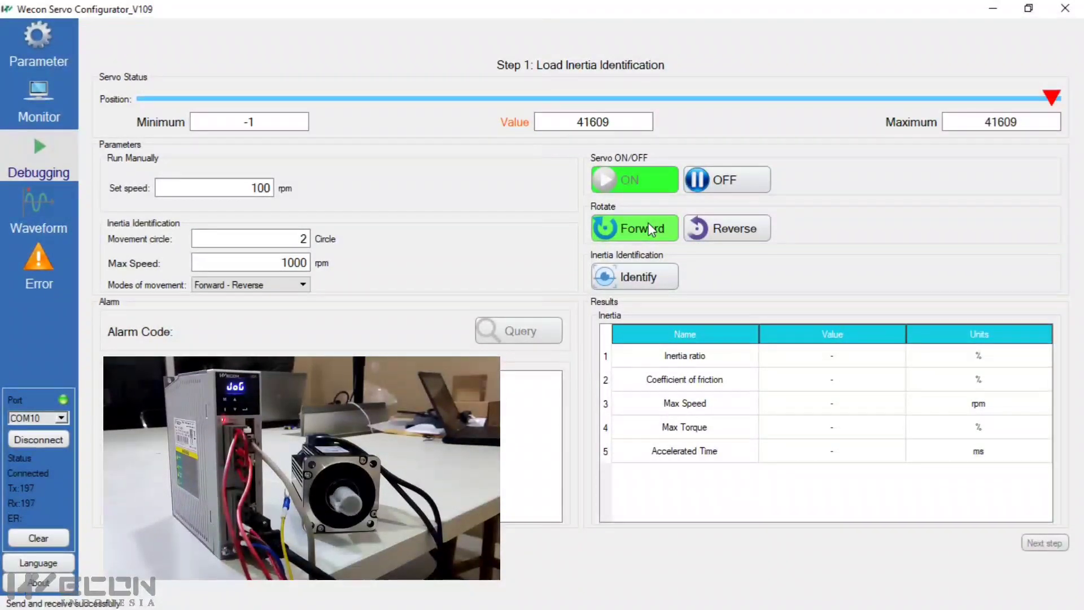
pyautogui.click(648, 224)
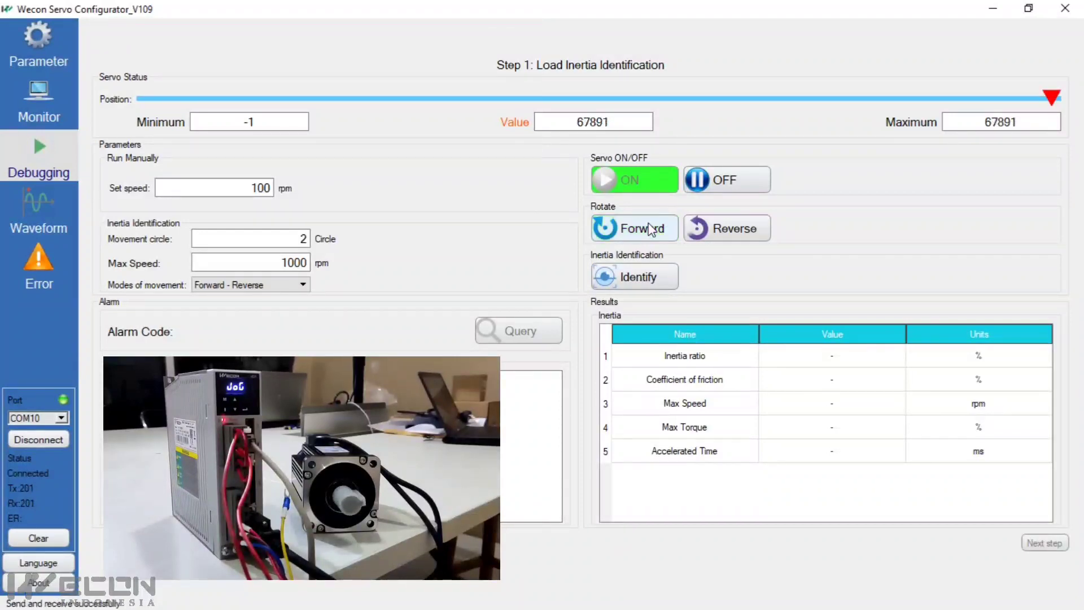
# Jog the motor several times in reverse and forward at 100 rpm to test both rotation directions
pyautogui.click(739, 234)
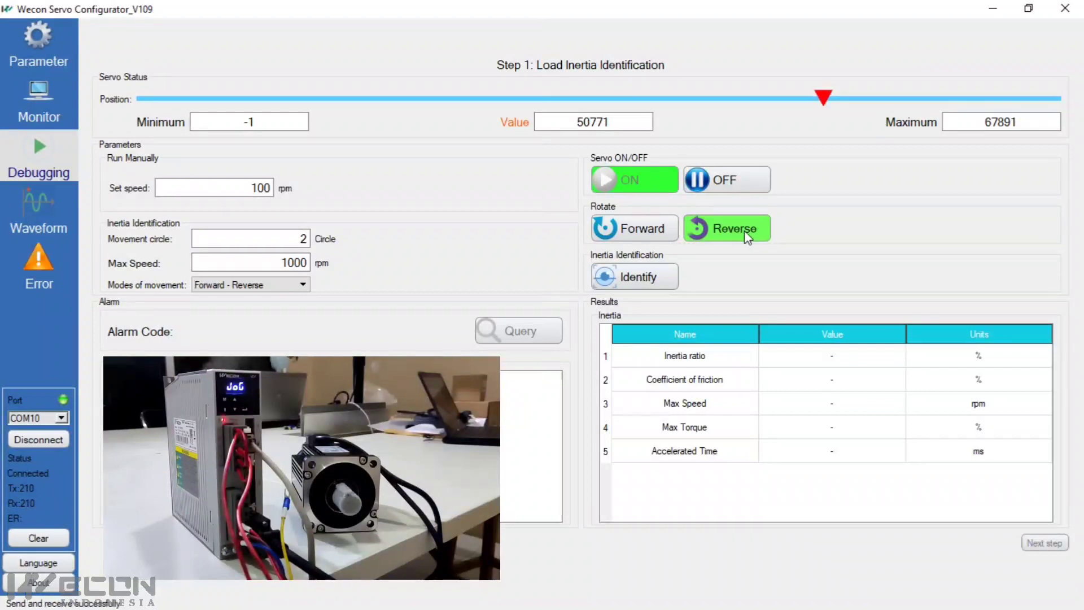
pyautogui.click(743, 231)
pyautogui.click(735, 227)
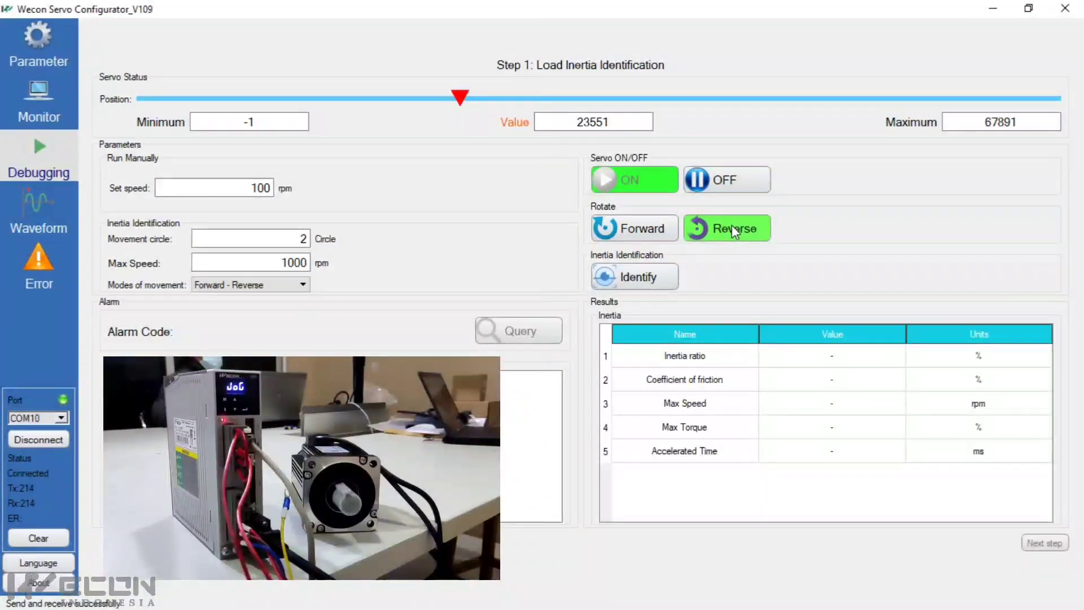
pyautogui.click(665, 227)
pyautogui.click(748, 227)
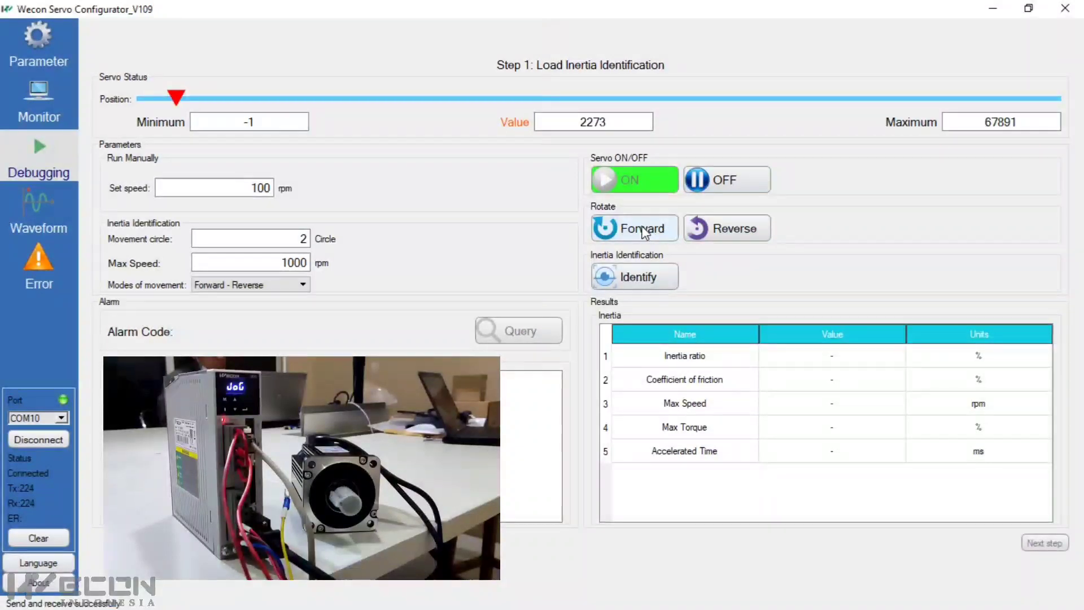
pyautogui.click(644, 230)
pyautogui.click(745, 227)
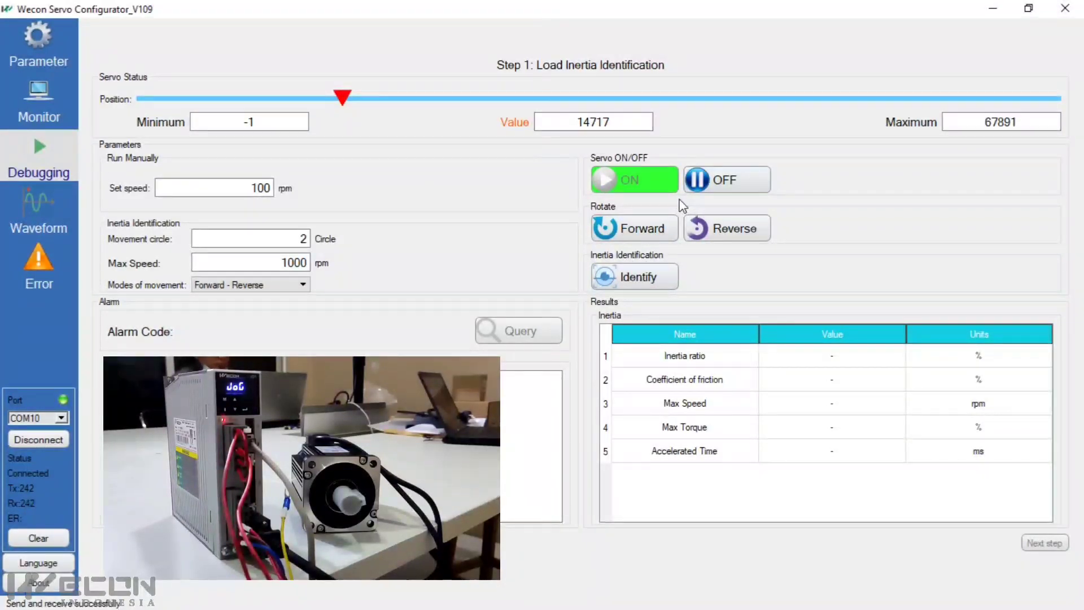
pyautogui.click(640, 228)
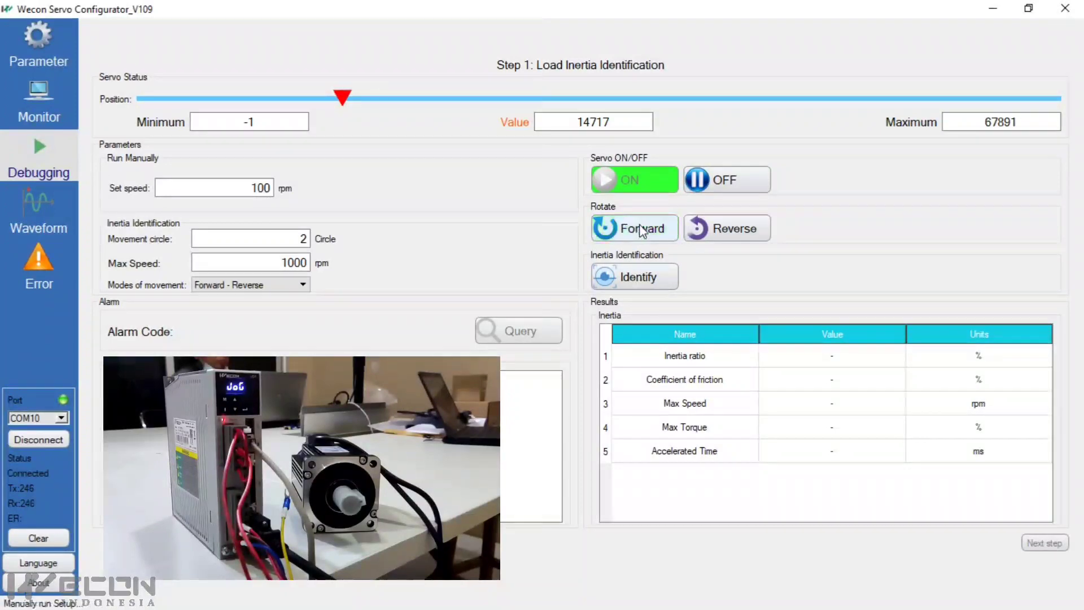
pyautogui.click(754, 228)
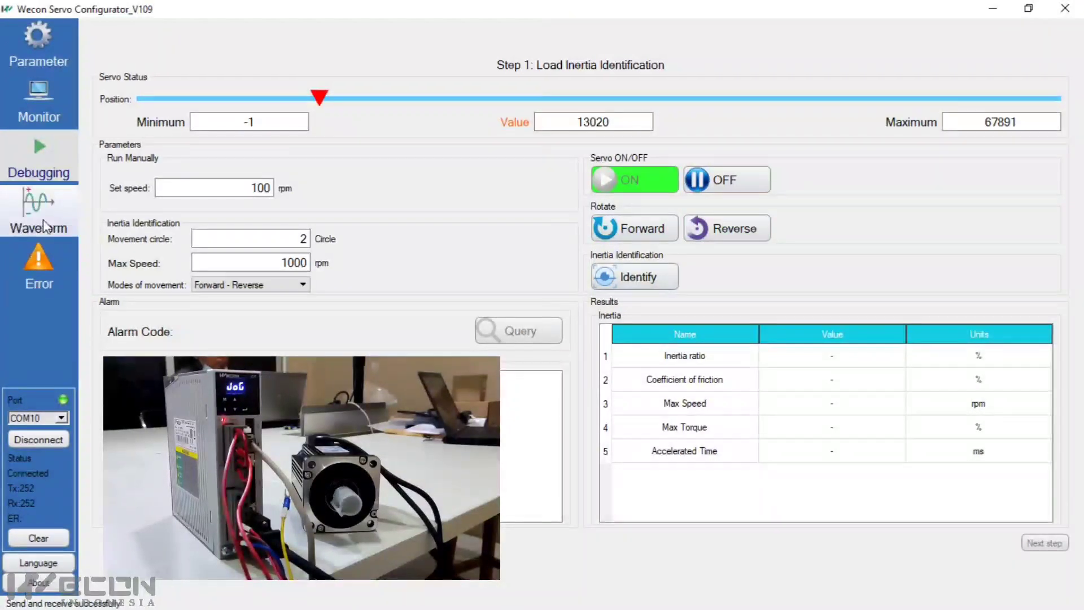
# View the waveform recording page and open the error page with its alarm querying
pyautogui.click(46, 225)
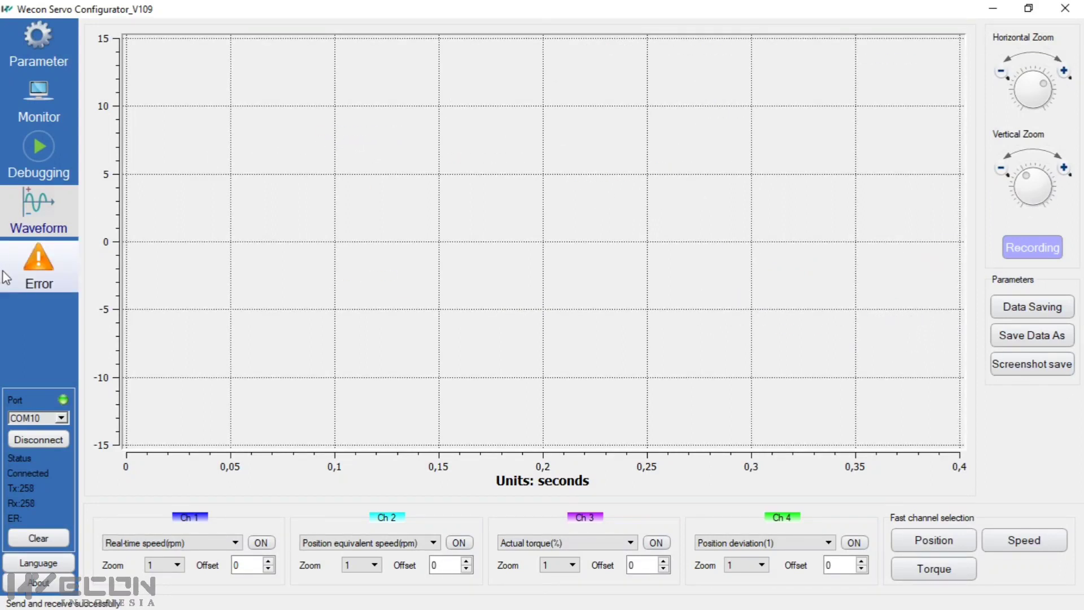
pyautogui.click(24, 273)
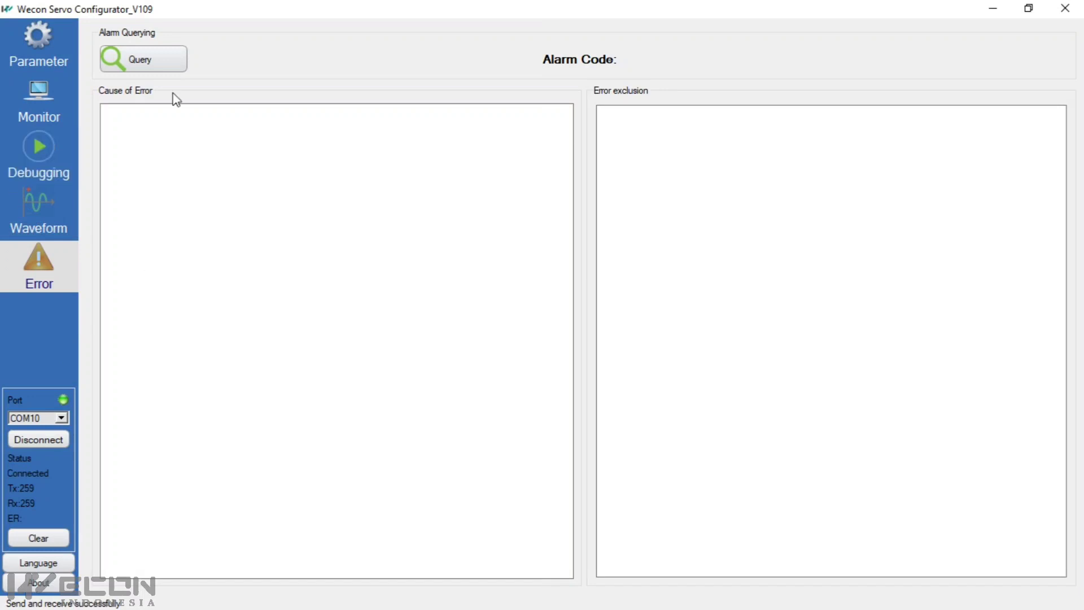